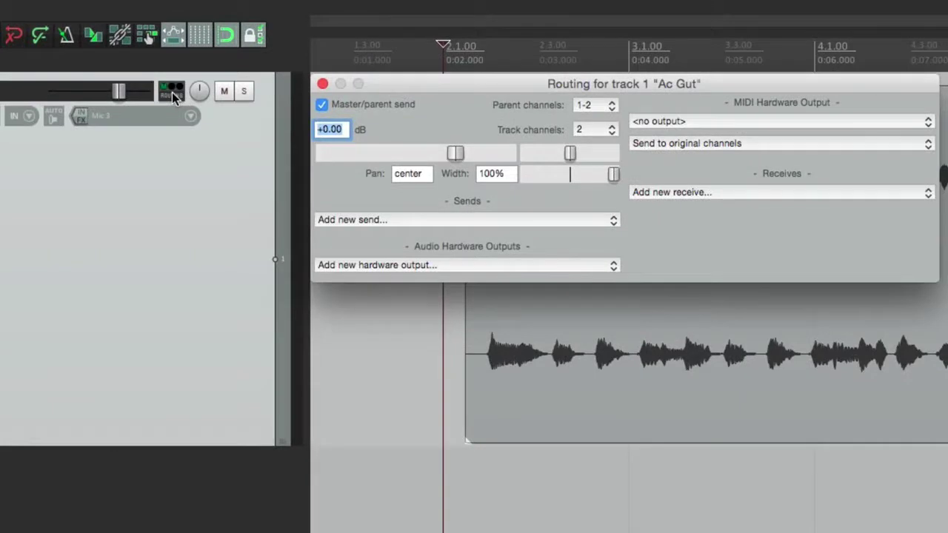
- Disable the Ac Gut track's master/parent send and play the track without it
{"action": "left_click", "coordinate": [323, 106]}
{"action": "key", "text": "Escape"}
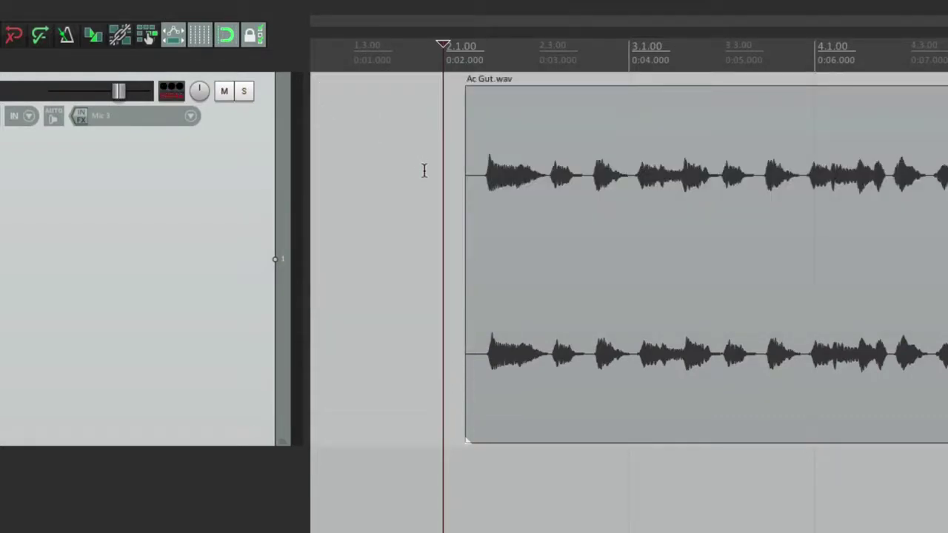
{"action": "key", "text": "space"}
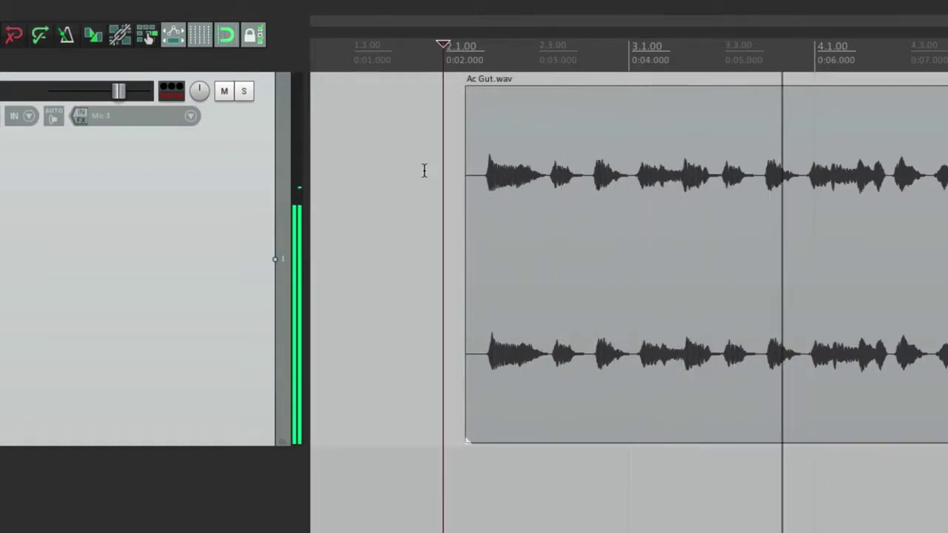
{"action": "key", "text": "space"}
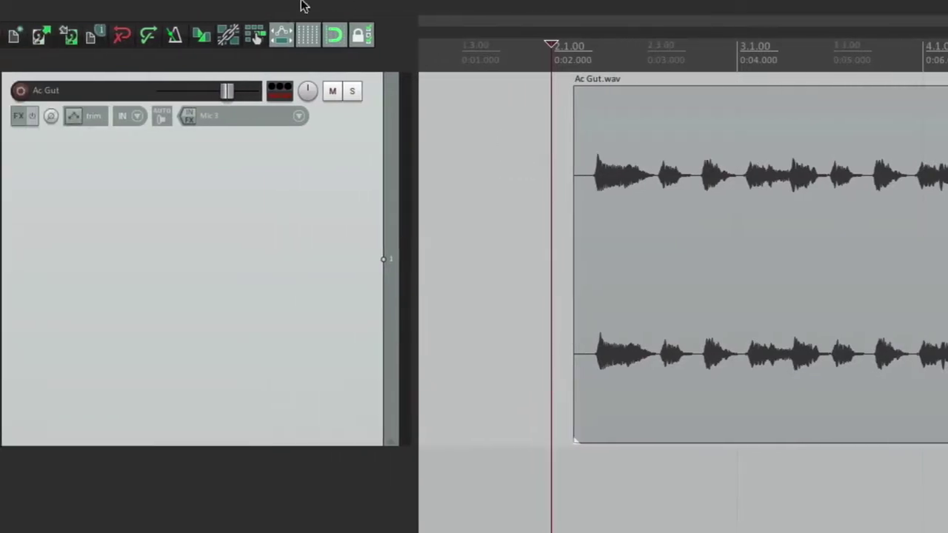
- Show the Routing Matrix and enable the Ac Gut track's master/parent send there, toggling it off and on once more
{"action": "mouse_move", "coordinate": [298, 6]}
{"action": "left_click", "coordinate": [222, 8]}
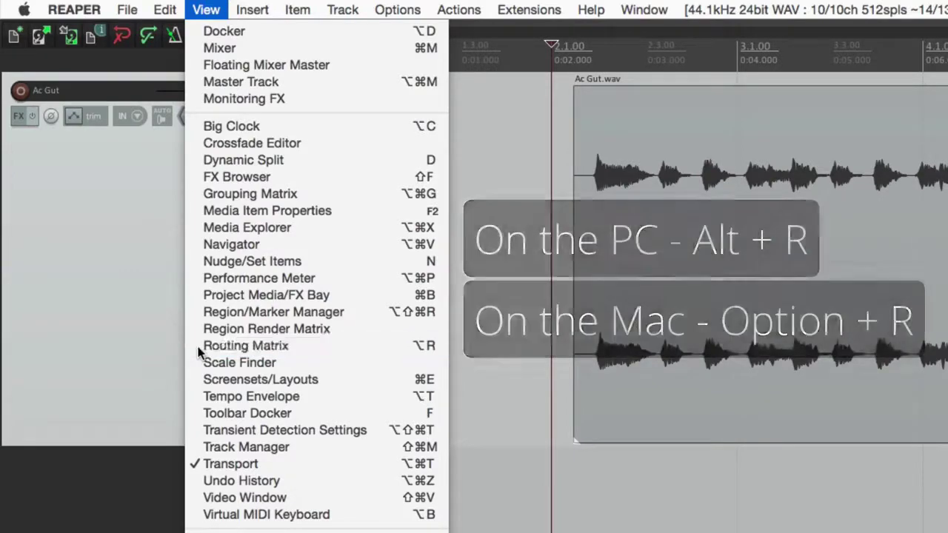
{"action": "left_click", "coordinate": [198, 347]}
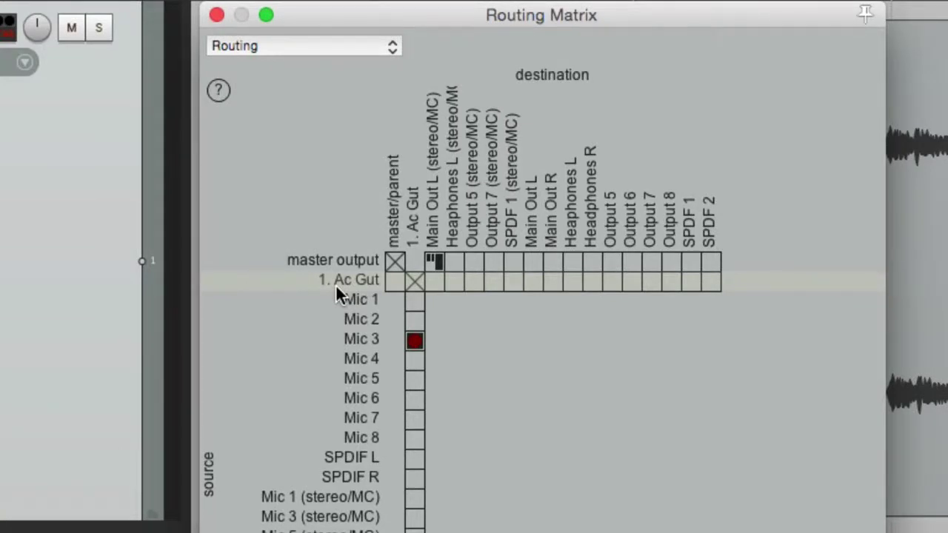
{"action": "left_click", "coordinate": [396, 280]}
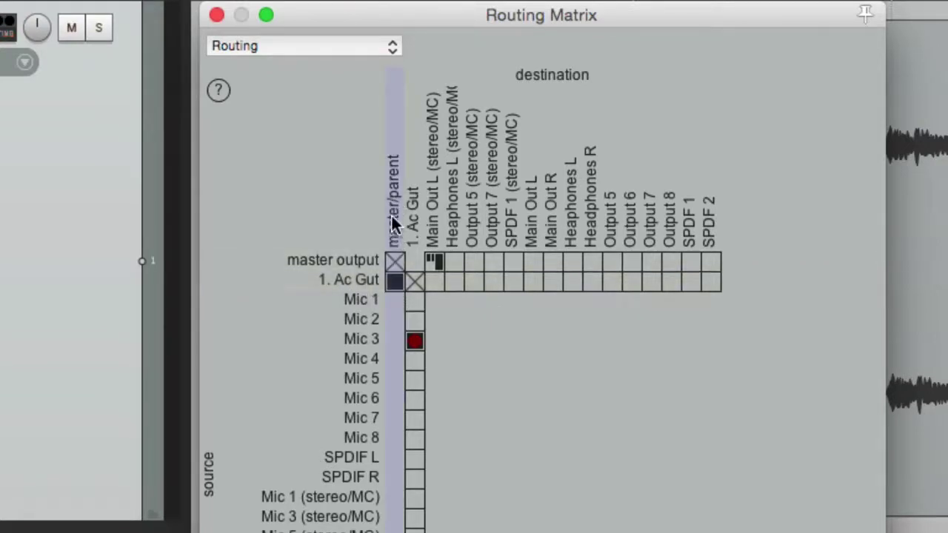
{"action": "left_click", "coordinate": [392, 280]}
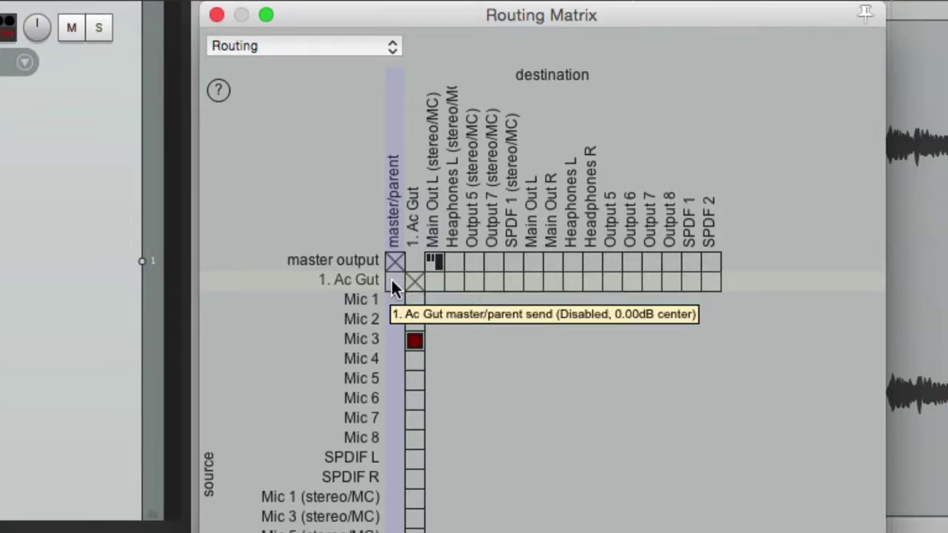
{"action": "left_click", "coordinate": [392, 280]}
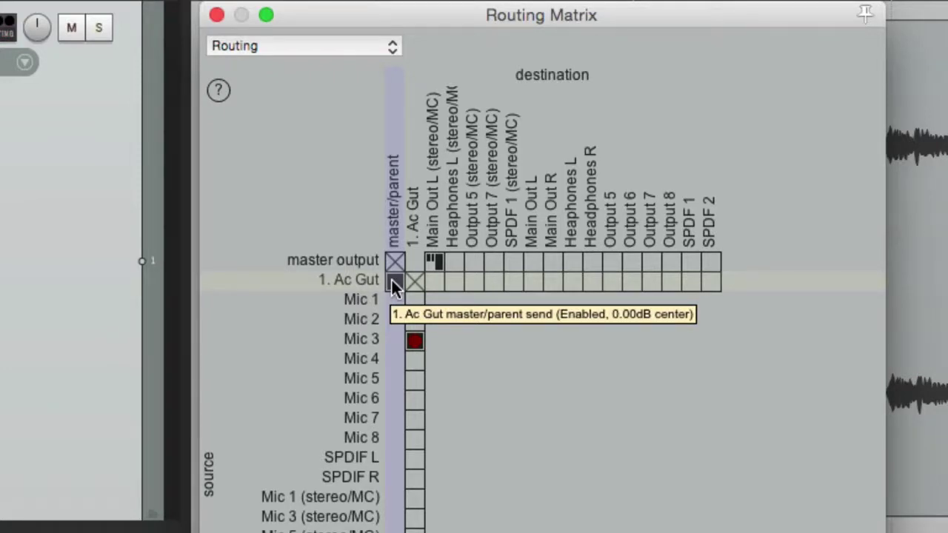
- Move the master output from the stereo Main Out L to the stereo Headphones L hardware output, and play the track
{"action": "left_click", "coordinate": [440, 255]}
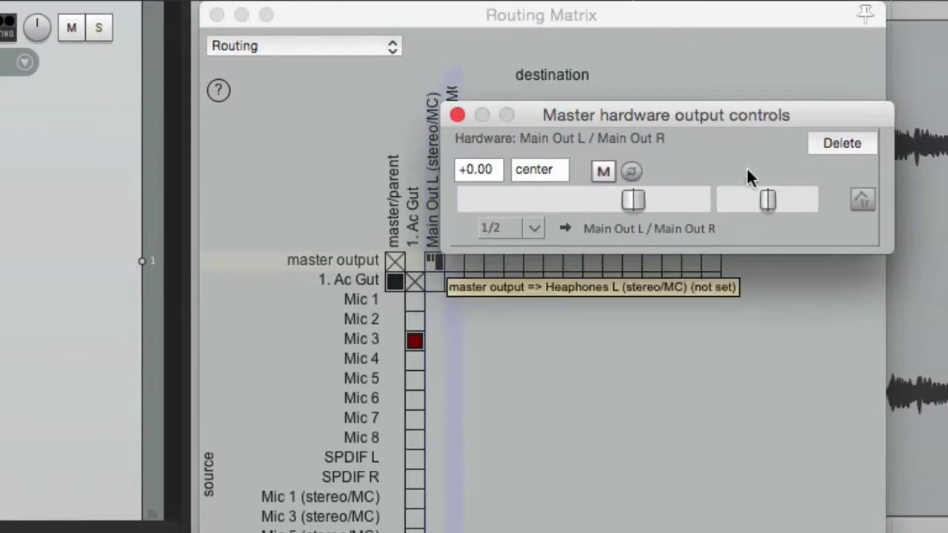
{"action": "left_click", "coordinate": [819, 152]}
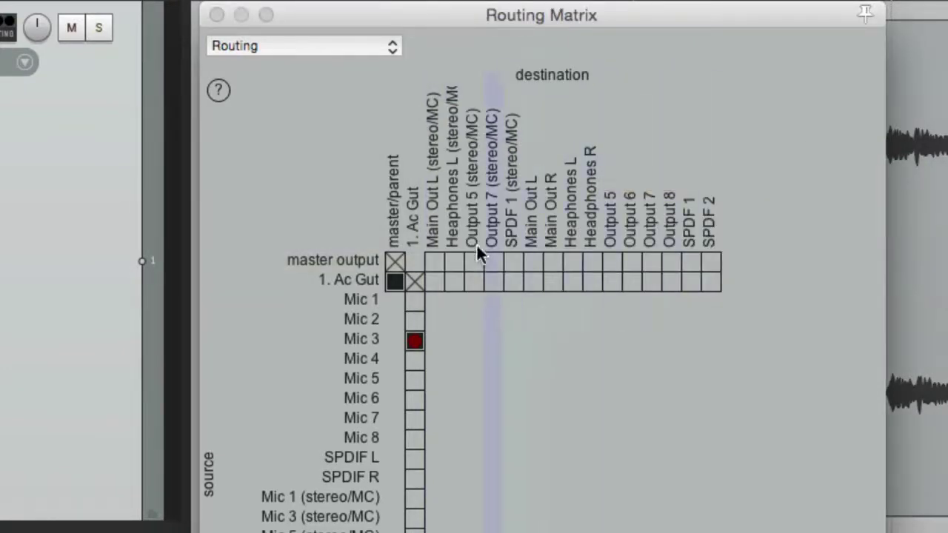
{"action": "left_click", "coordinate": [452, 261]}
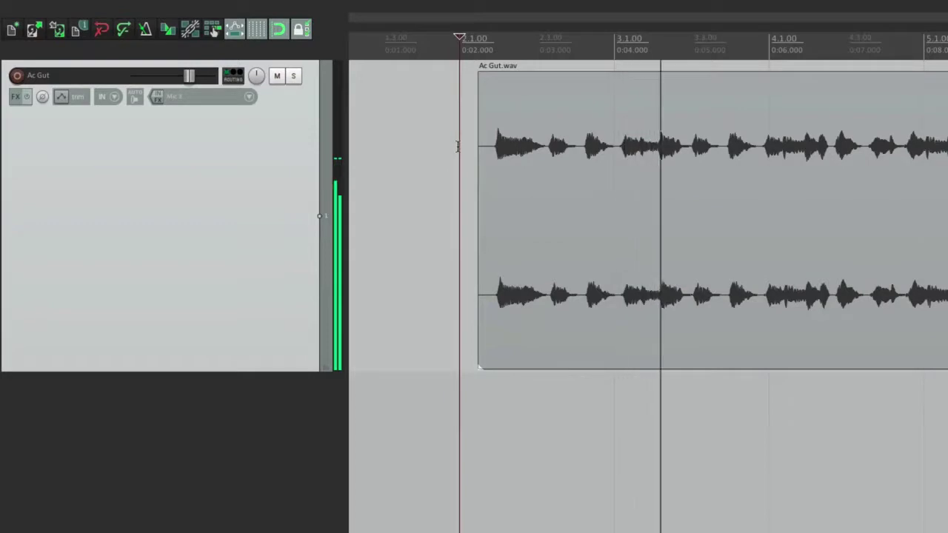
{"action": "key", "text": "space"}
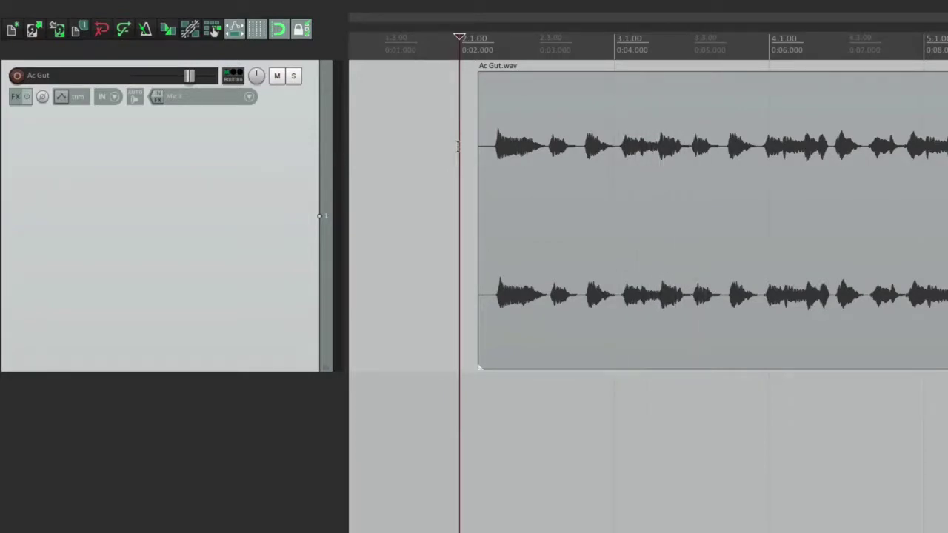
- In the Routing Matrix, switch the master output from the headphones back to the stereo Main Out L, and play the track
{"action": "key", "text": "alt+r"}
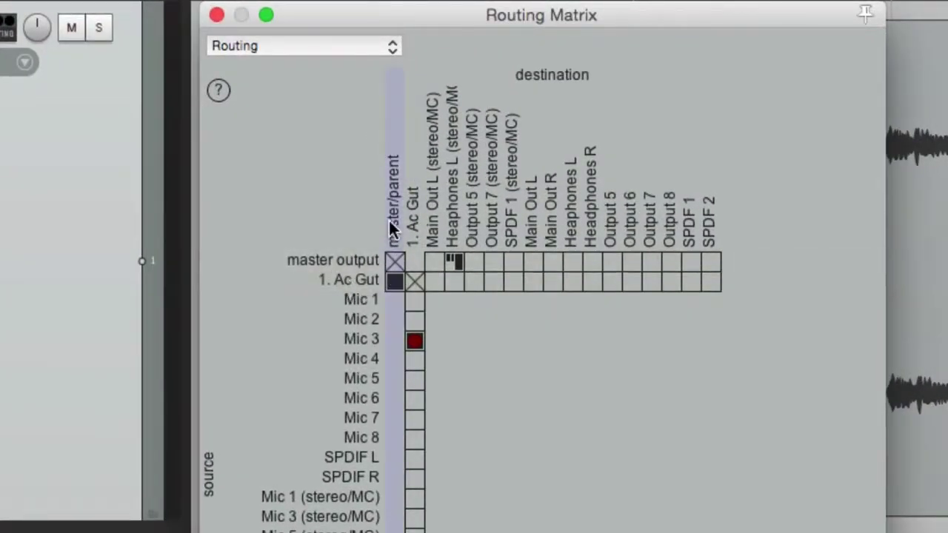
{"action": "right_click", "coordinate": [458, 257]}
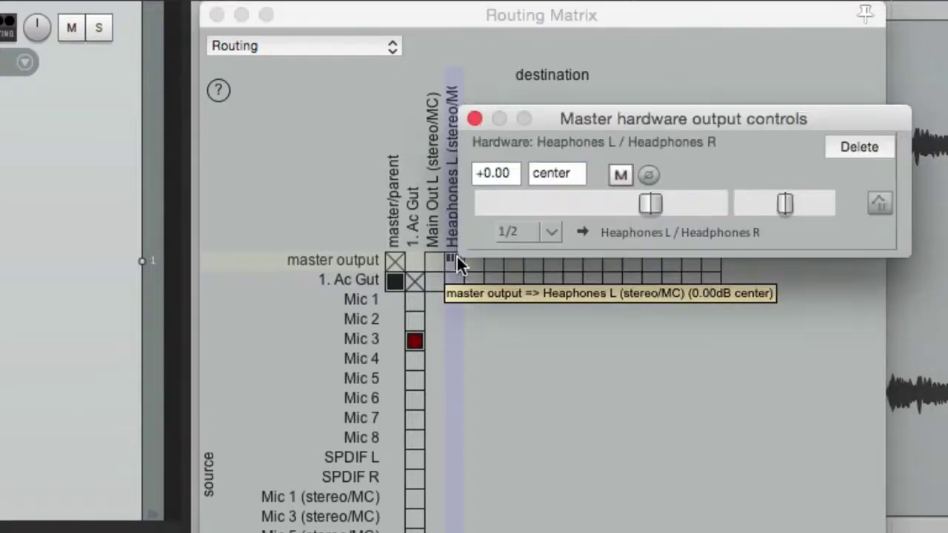
{"action": "left_click", "coordinate": [840, 143]}
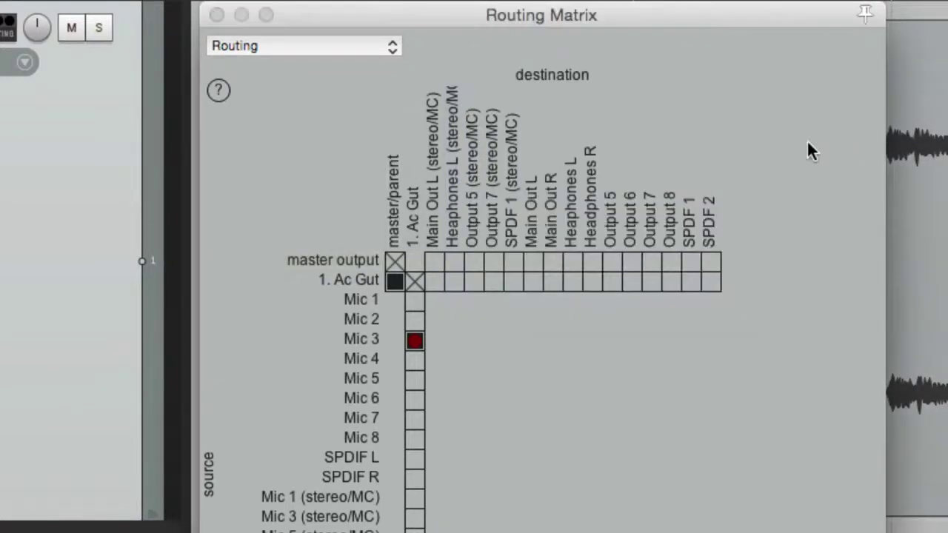
{"action": "left_click", "coordinate": [434, 262]}
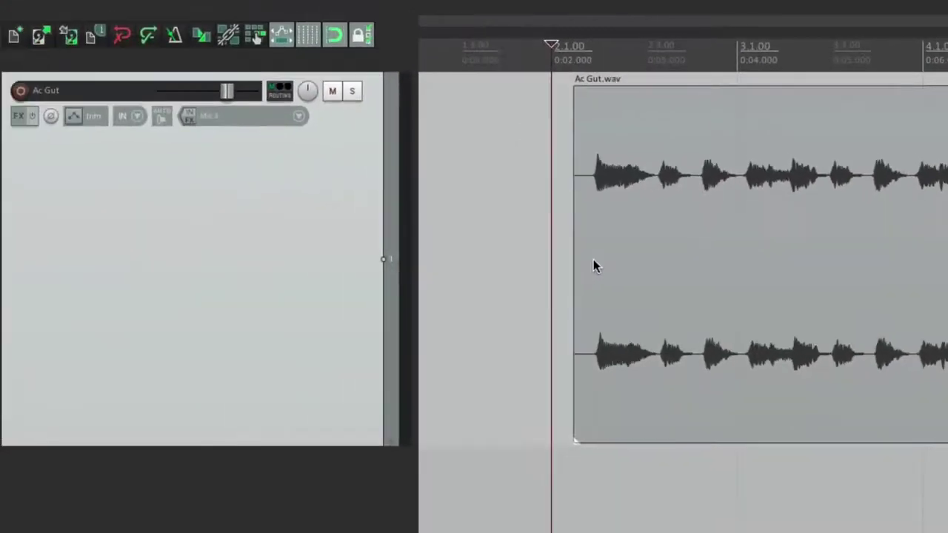
{"action": "key", "text": "space"}
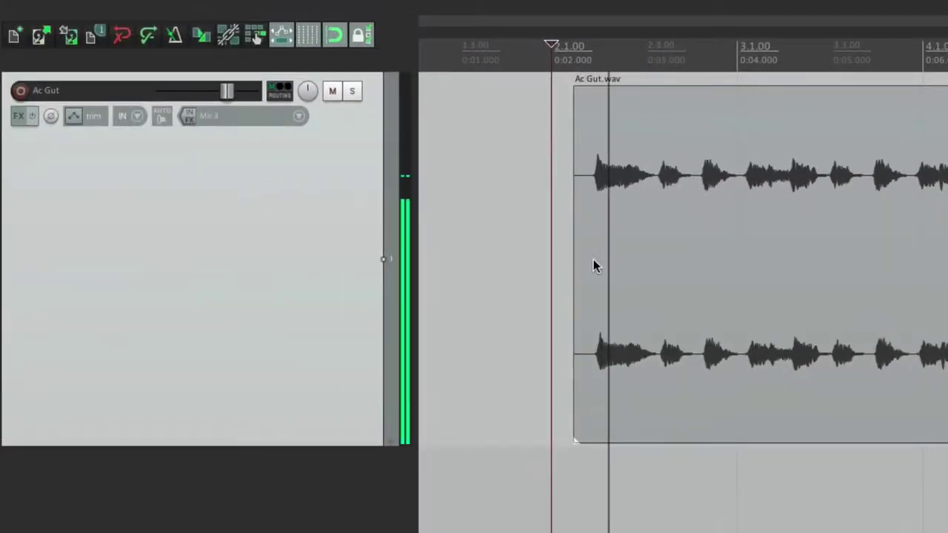
{"action": "key", "text": "space"}
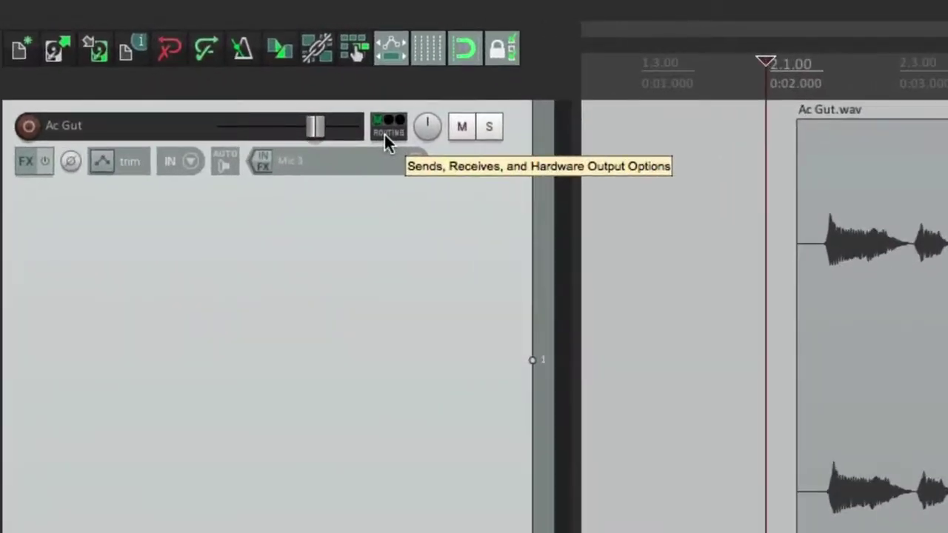
- Switch Master Send off and back on through the Ac Gut track's routing options
{"action": "left_click", "coordinate": [385, 133]}
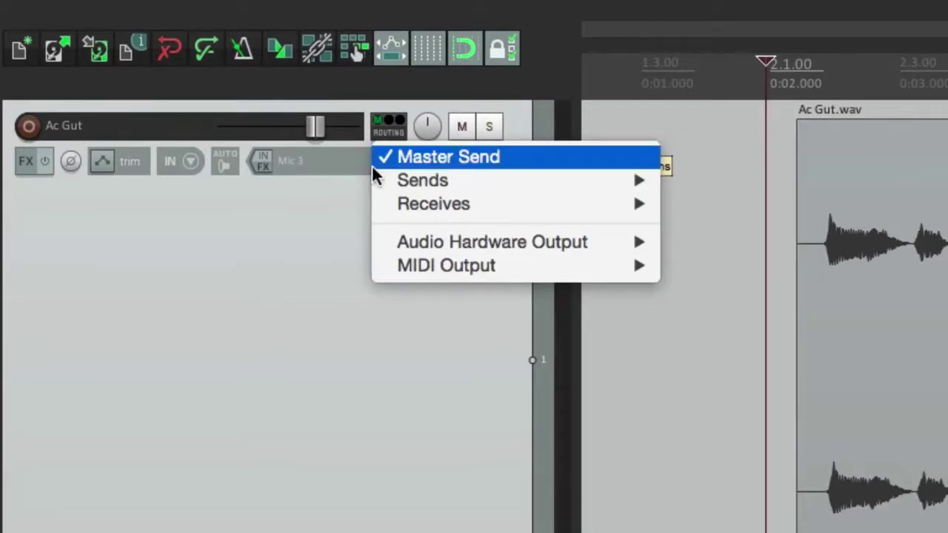
{"action": "left_click", "coordinate": [372, 165]}
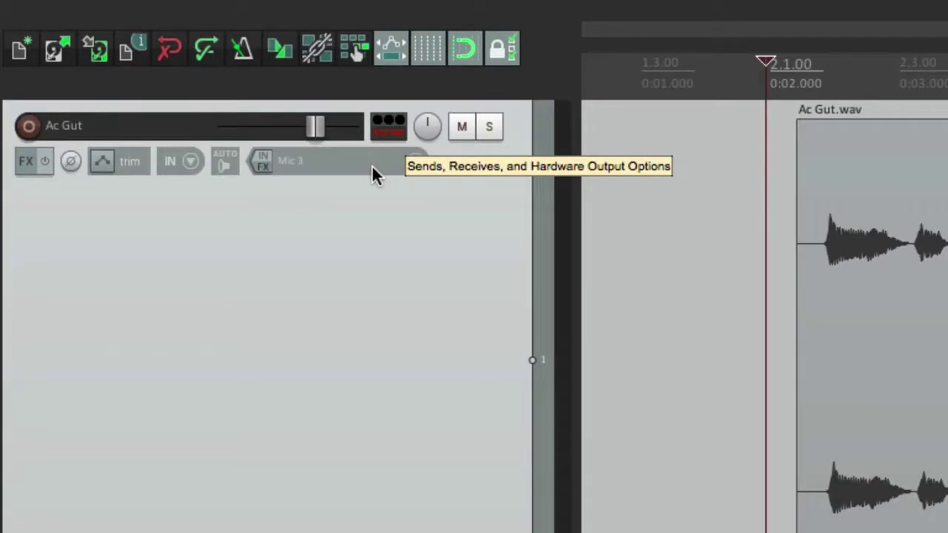
{"action": "right_click", "coordinate": [393, 133]}
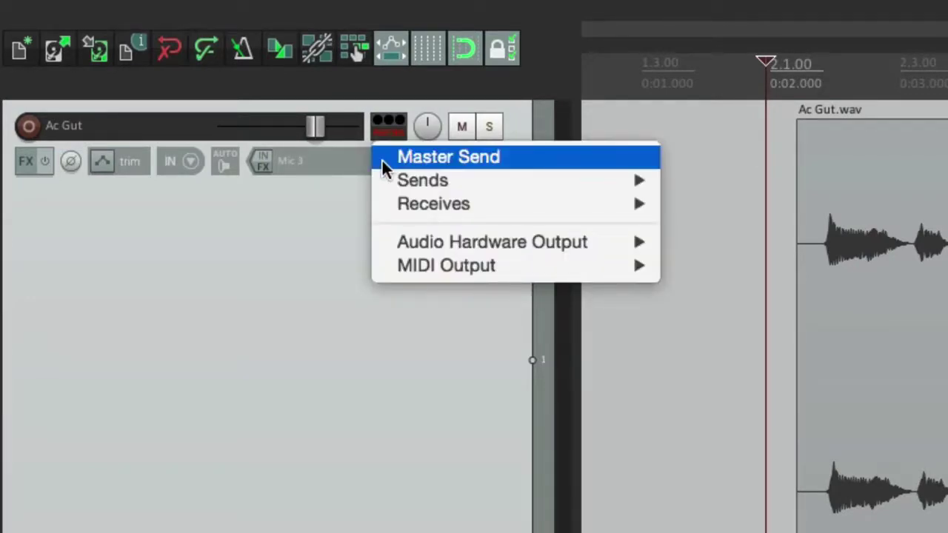
{"action": "left_click", "coordinate": [382, 161]}
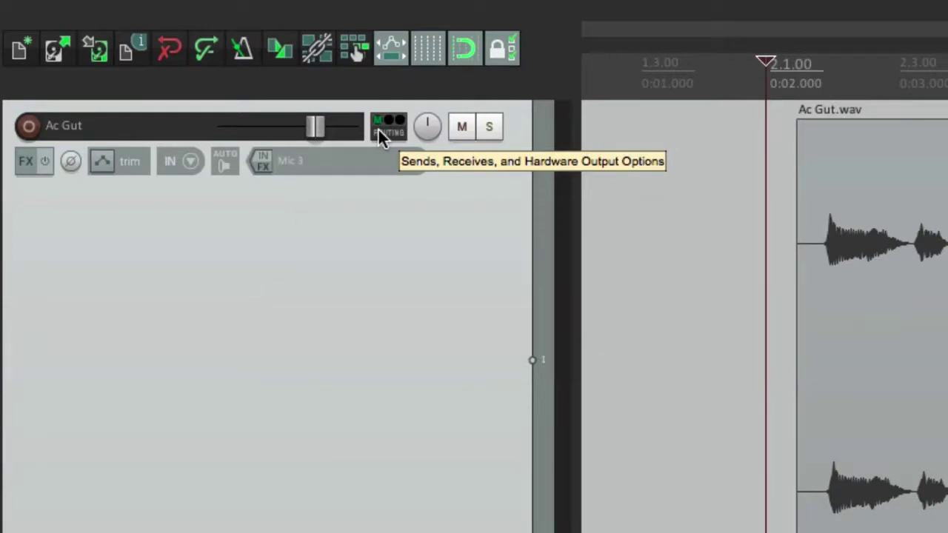
- Quick-toggle the Ac Gut track's master send off and back on, playing the track in each state
{"action": "left_click", "coordinate": [379, 130], "text": "alt"}
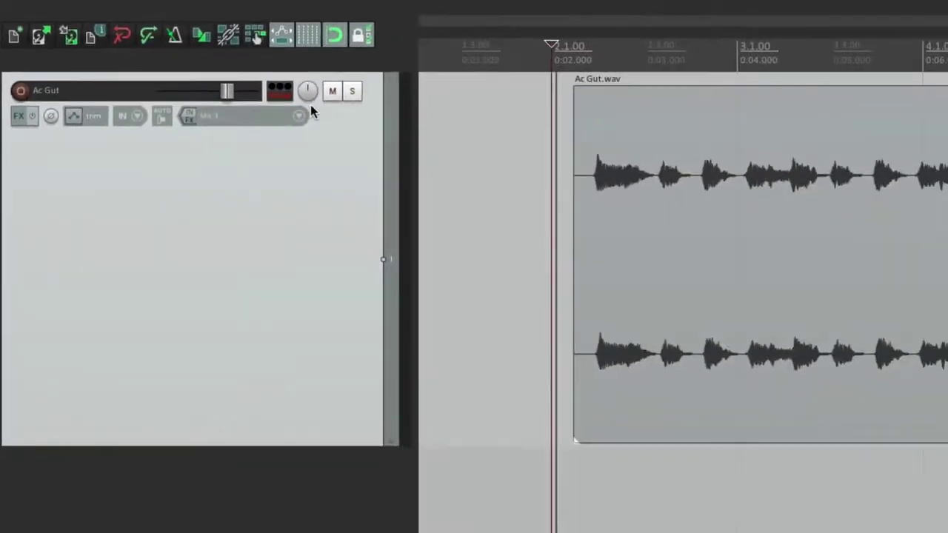
{"action": "key", "text": "space"}
{"action": "key", "text": "space"}
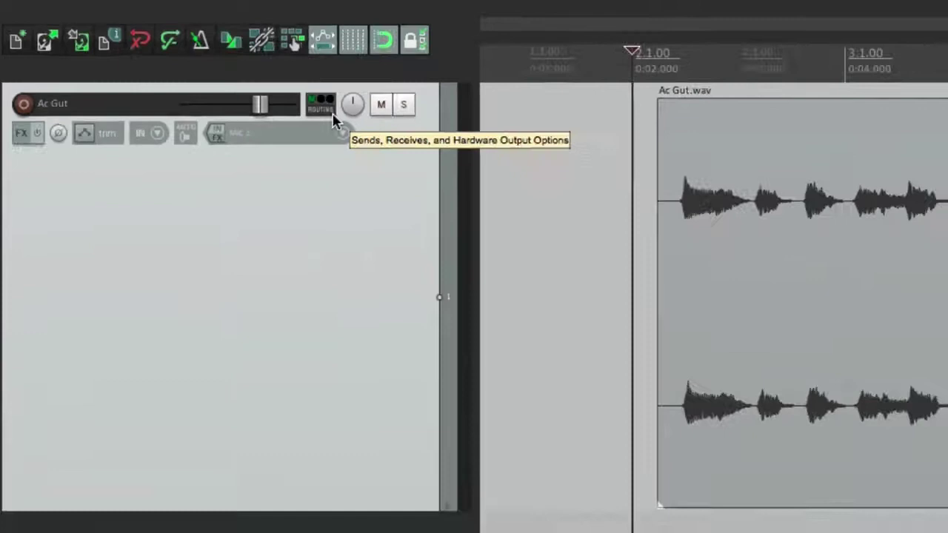
{"action": "key", "text": "space"}
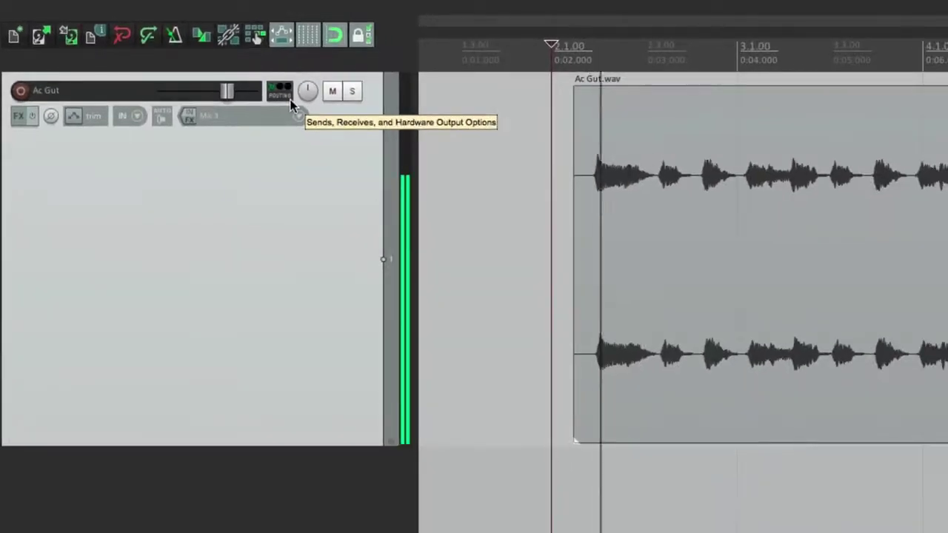
{"action": "key", "text": "space"}
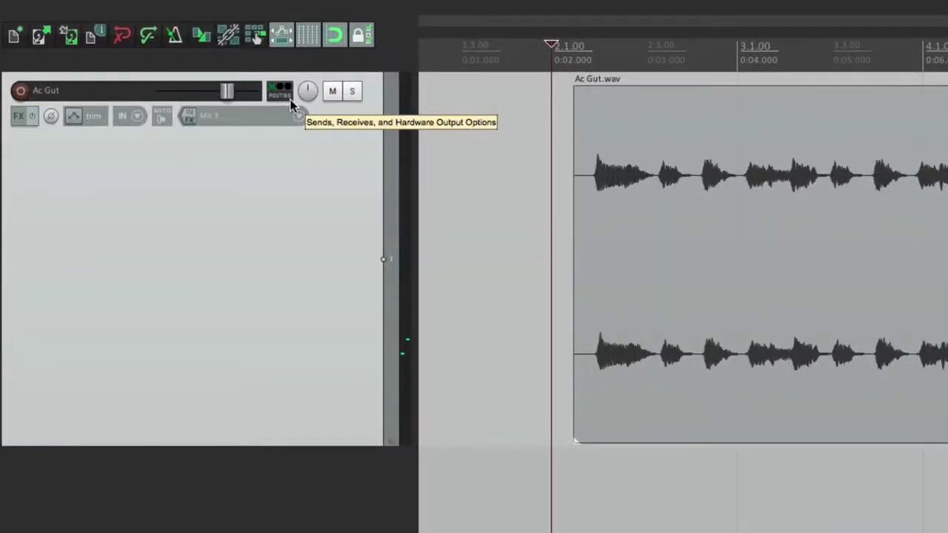
- Turn the master/parent send off and back on in the Ac Gut track's full routing window
{"action": "right_click", "coordinate": [291, 103]}
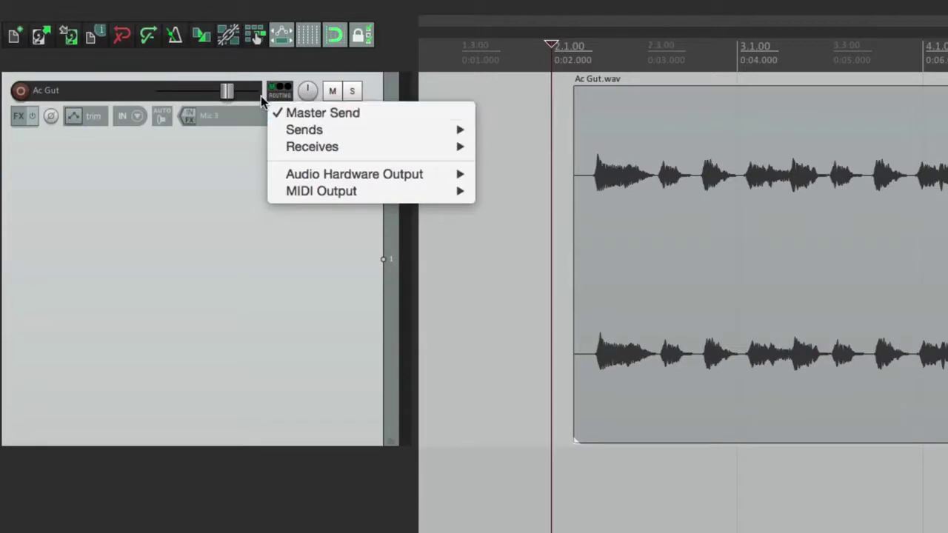
{"action": "left_click", "coordinate": [281, 93]}
{"action": "left_click", "coordinate": [285, 91]}
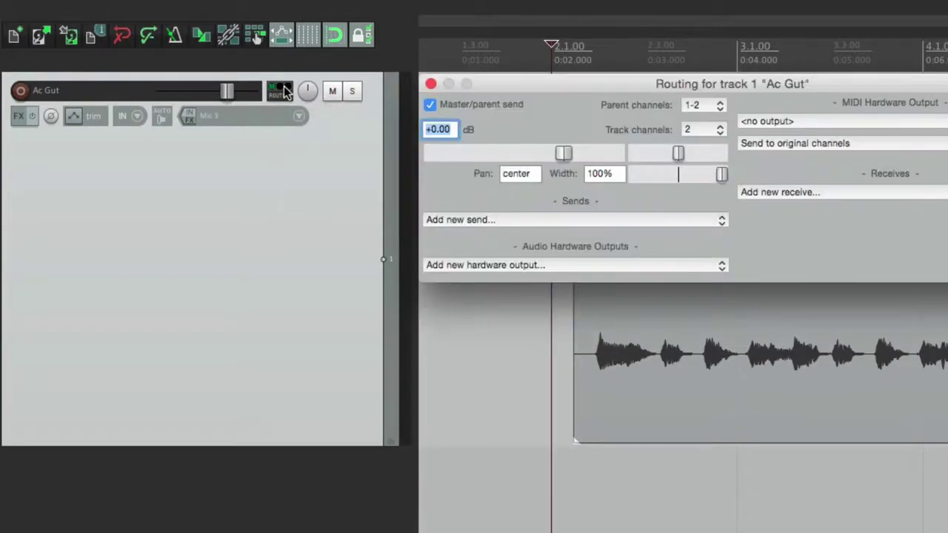
{"action": "left_click", "coordinate": [430, 106]}
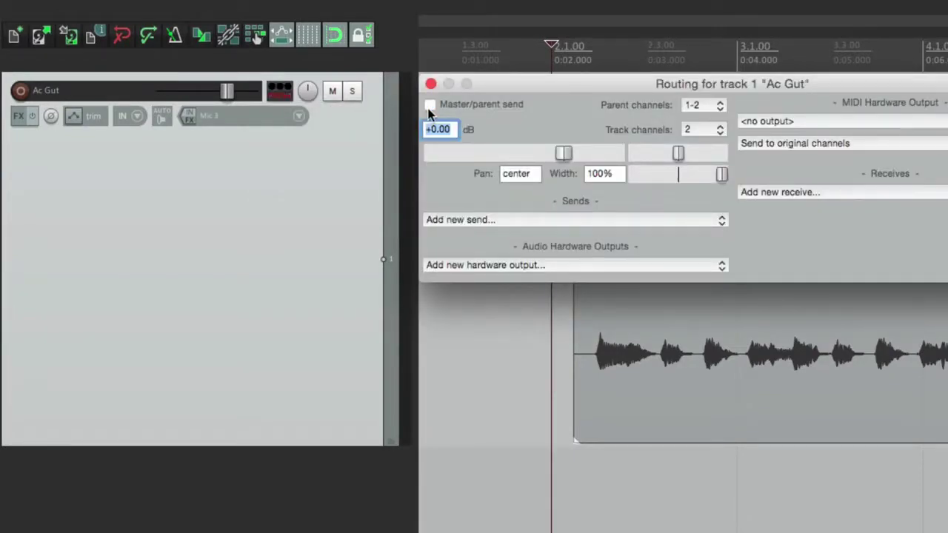
{"action": "left_click", "coordinate": [429, 107]}
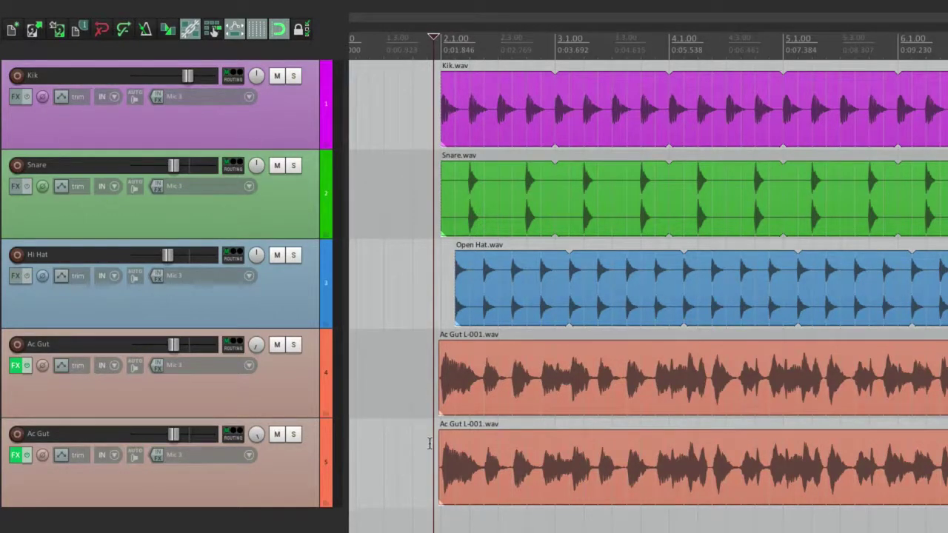
- Play the five-track project, and toggle the Kik track's master send off and back on
{"action": "key", "text": "space"}
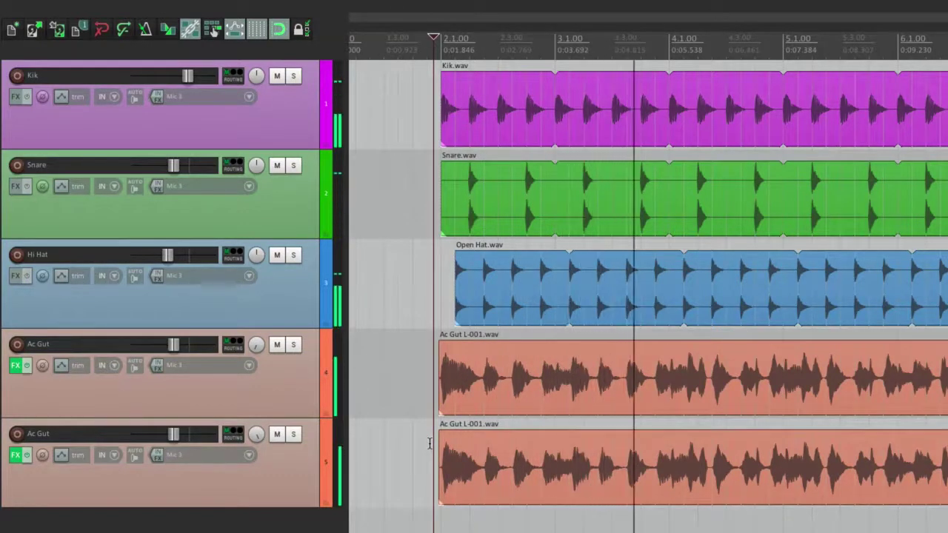
{"action": "key", "text": "space"}
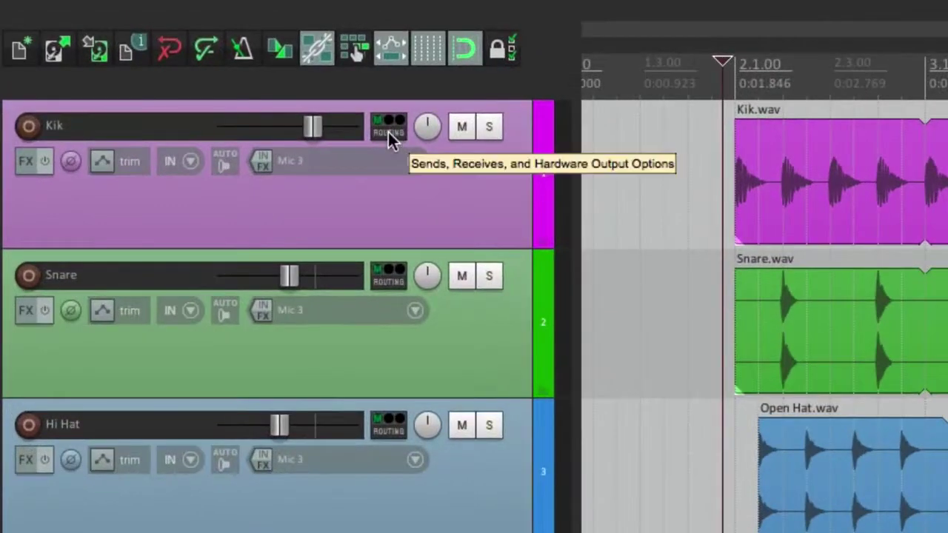
{"action": "right_click", "coordinate": [388, 132]}
{"action": "left_click", "coordinate": [409, 154]}
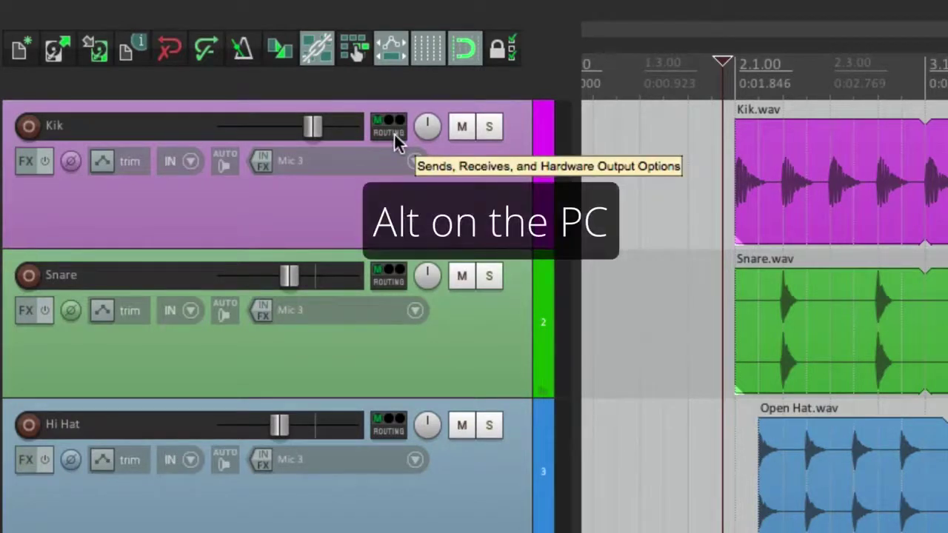
{"action": "left_click", "coordinate": [394, 133], "text": "alt"}
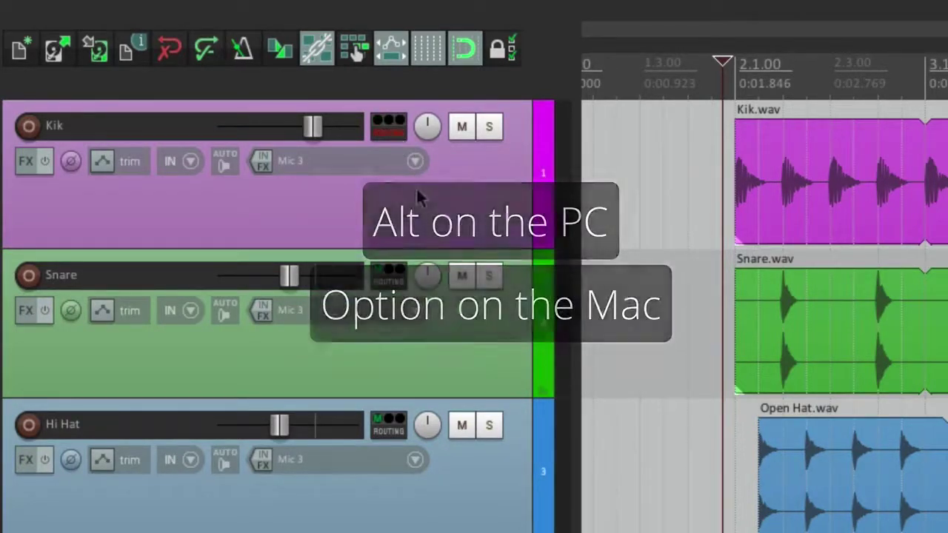
{"action": "left_click", "coordinate": [397, 135], "text": "alt"}
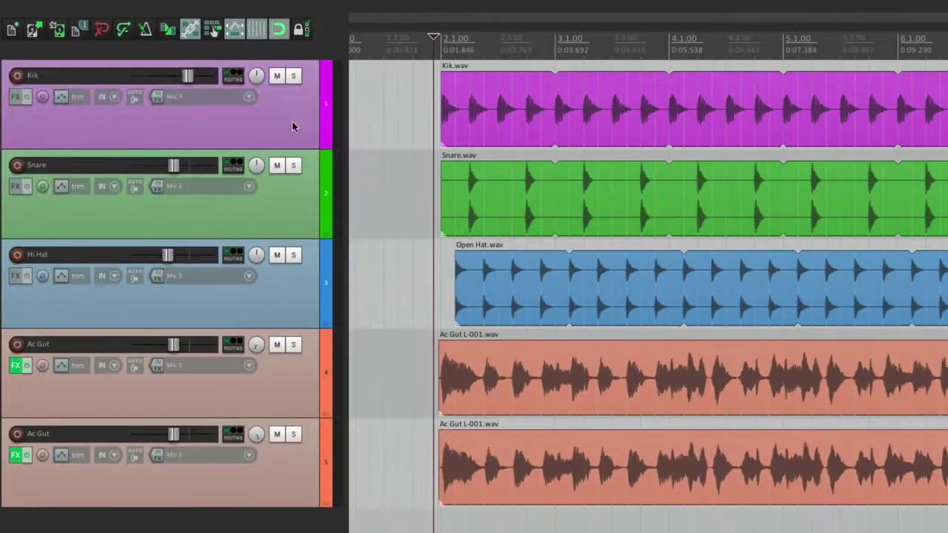
- Turn off Master Send for all five tracks at once, from Kik to the last Ac Gut, and play the project
{"action": "left_click", "coordinate": [499, 203]}
{"action": "left_click", "coordinate": [289, 476], "text": "shift"}
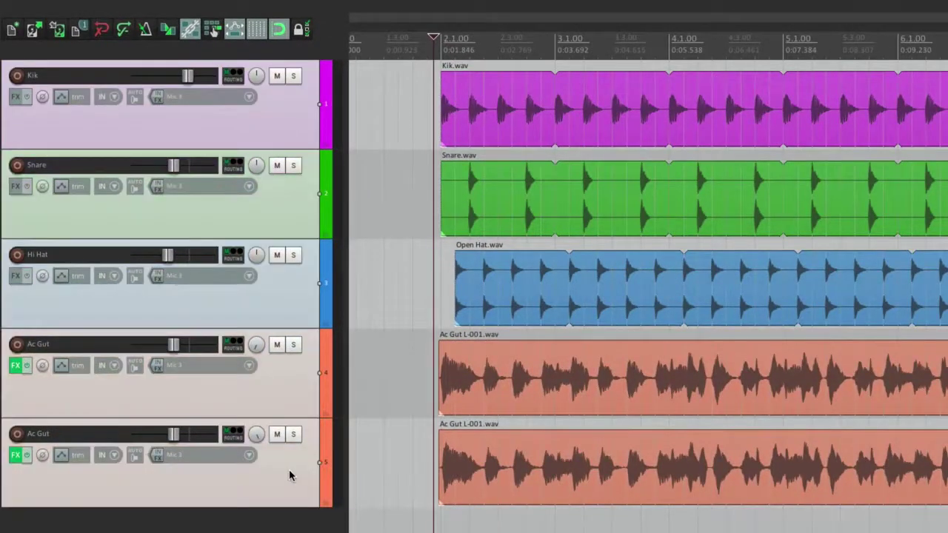
{"action": "right_click", "coordinate": [234, 78]}
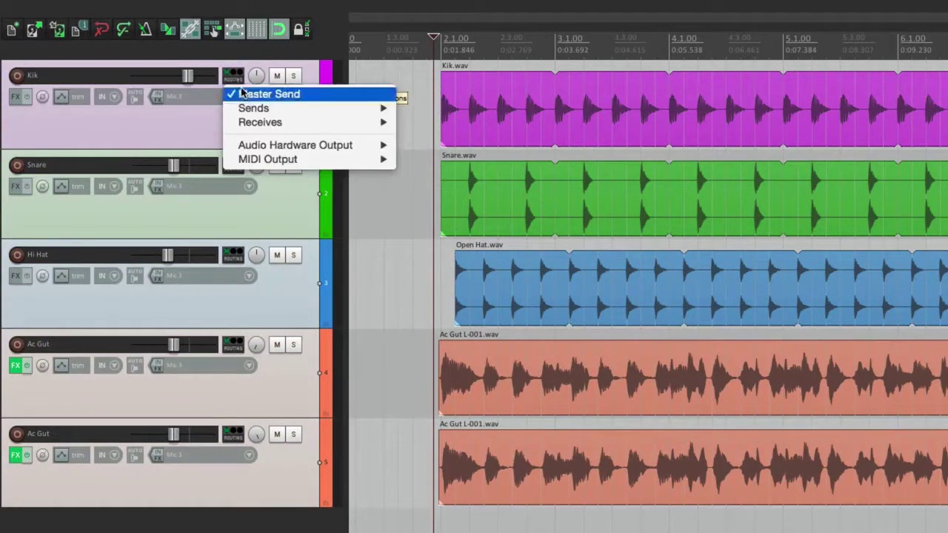
{"action": "left_click", "coordinate": [246, 94]}
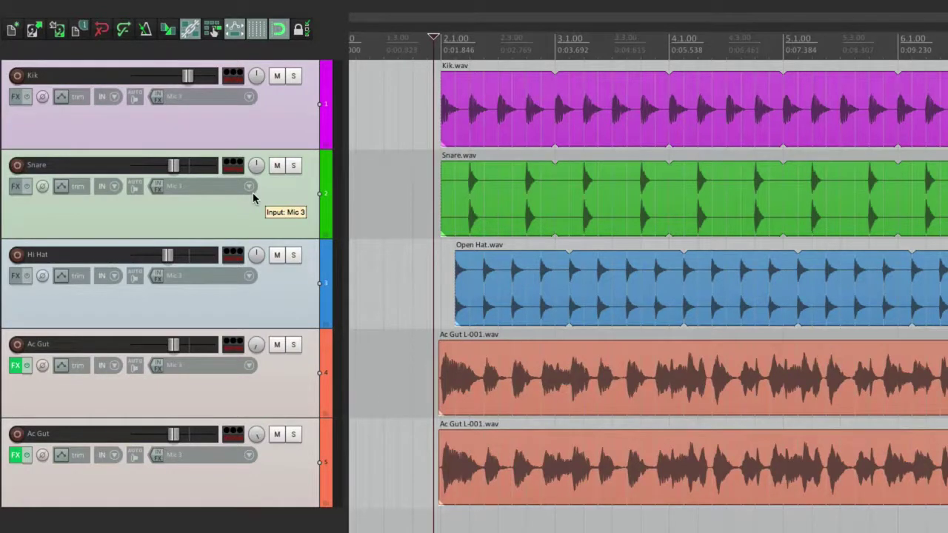
{"action": "key", "text": "space"}
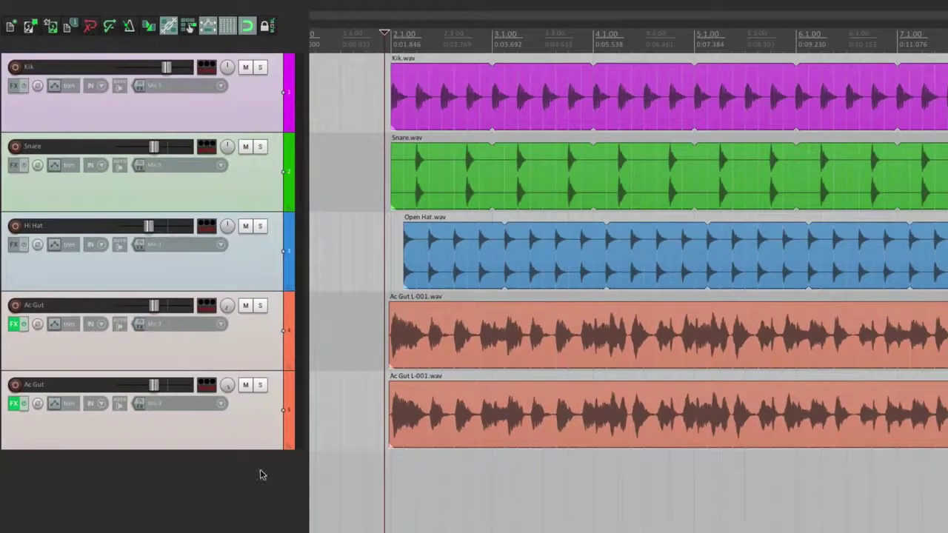
- Add a new track below the last Ac Gut track and name it Buss
{"action": "double_click", "coordinate": [257, 500]}
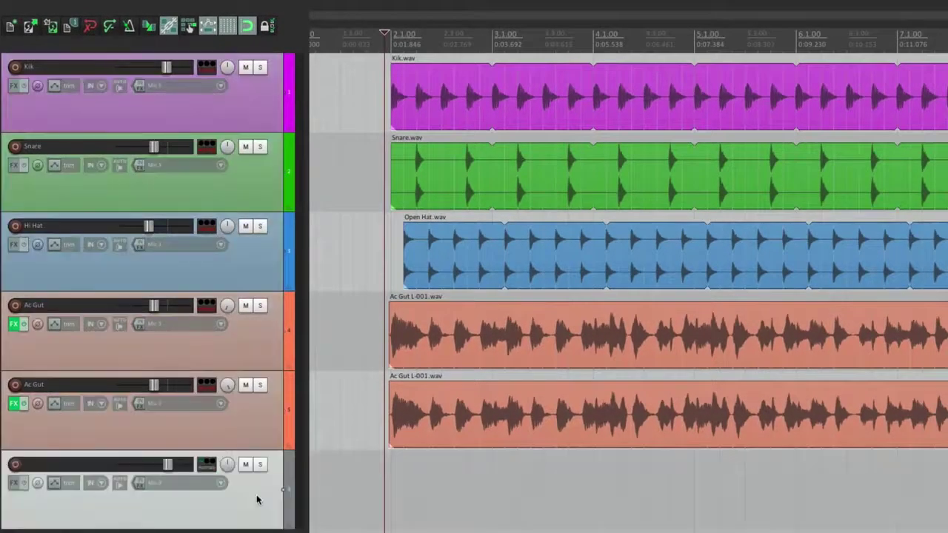
{"action": "double_click", "coordinate": [78, 468]}
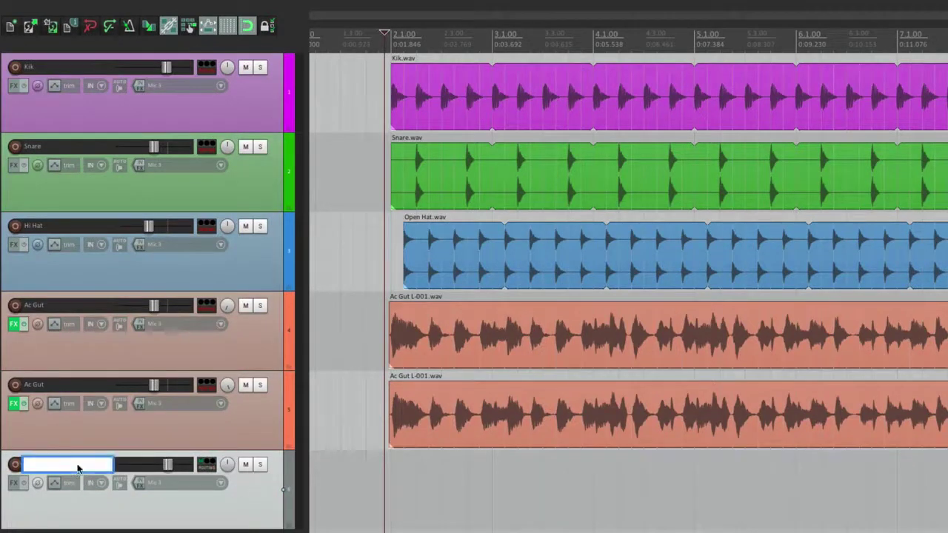
{"action": "type", "text": "Bass"}
{"action": "key", "text": "Return"}
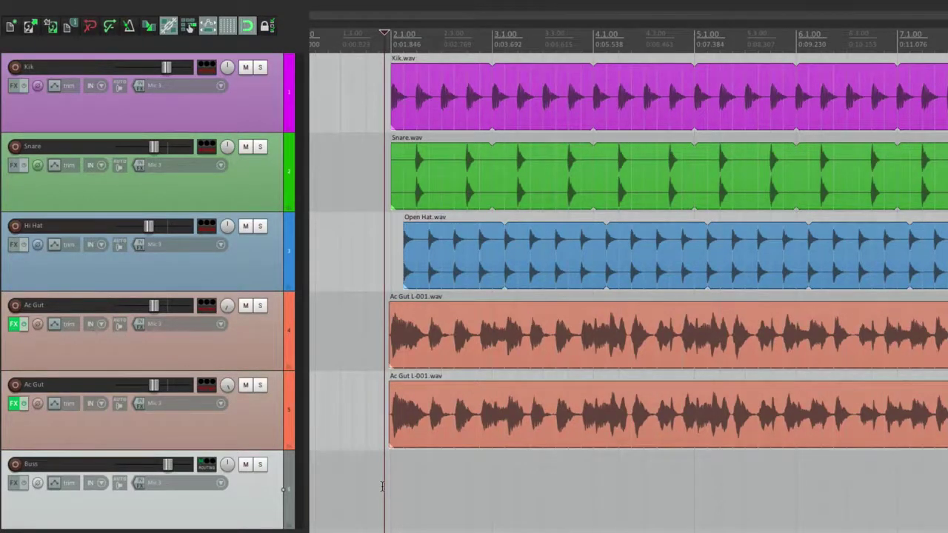
- In the Routing Matrix, send the Kik, Snare, Hi Hat and both Ac Gut tracks to the Buss track
{"action": "key", "text": "alt+r"}
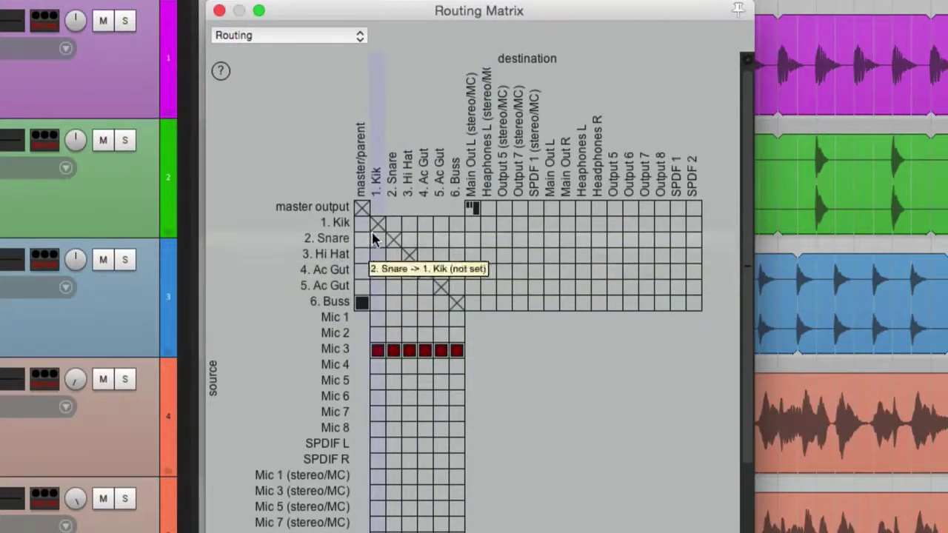
{"action": "mouse_move", "coordinate": [361, 224]}
{"action": "left_mouse_down"}
{"action": "mouse_move", "coordinate": [361, 287]}
{"action": "mouse_move", "coordinate": [362, 222]}
{"action": "left_mouse_up"}
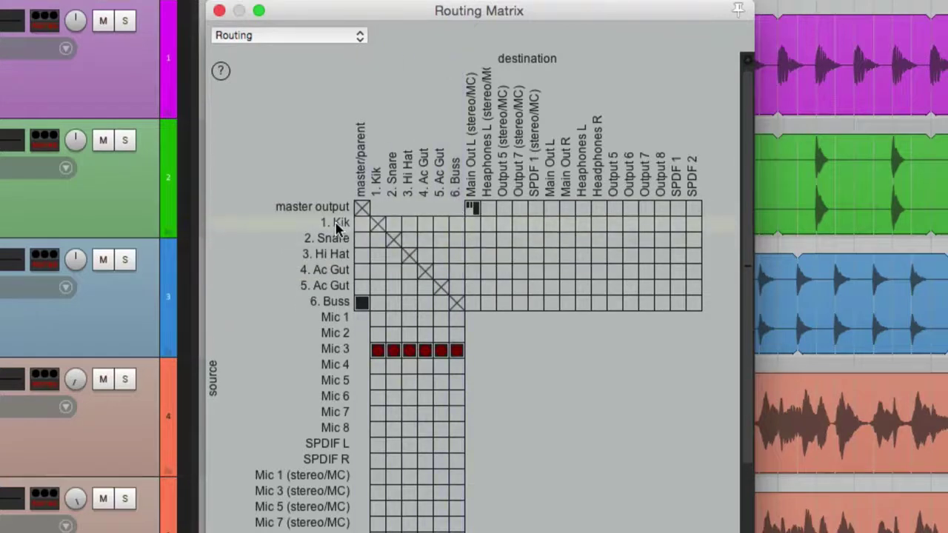
{"action": "left_click", "coordinate": [459, 224]}
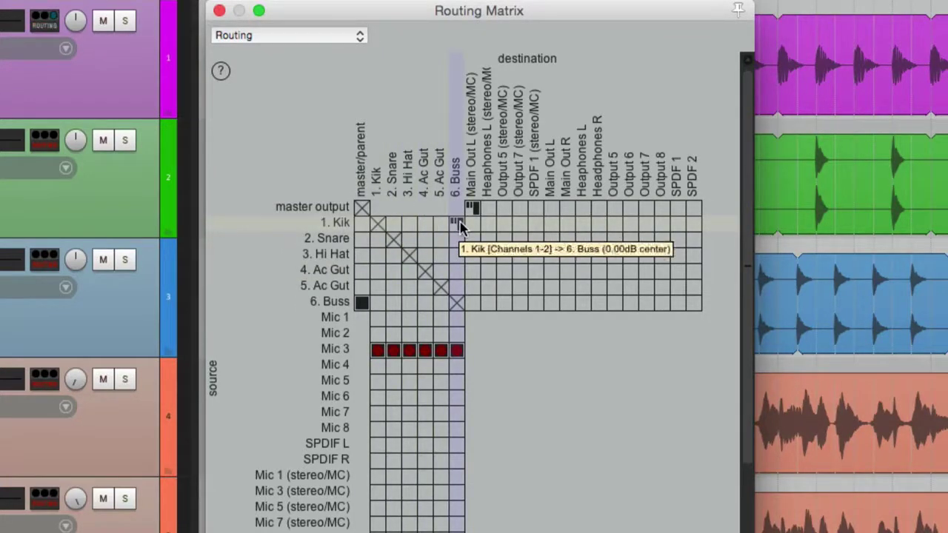
{"action": "left_click", "coordinate": [458, 239]}
{"action": "left_click", "coordinate": [459, 255]}
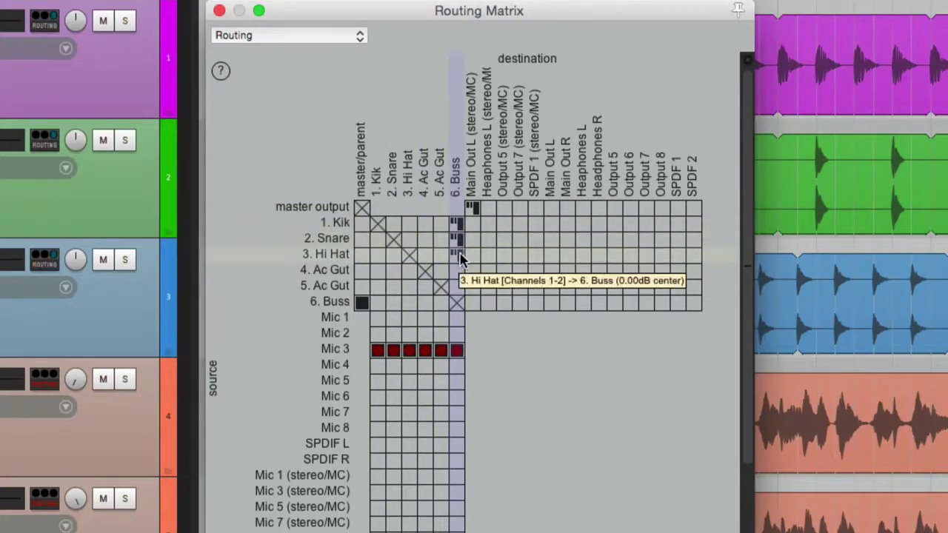
{"action": "left_click", "coordinate": [459, 270]}
{"action": "left_click", "coordinate": [459, 286]}
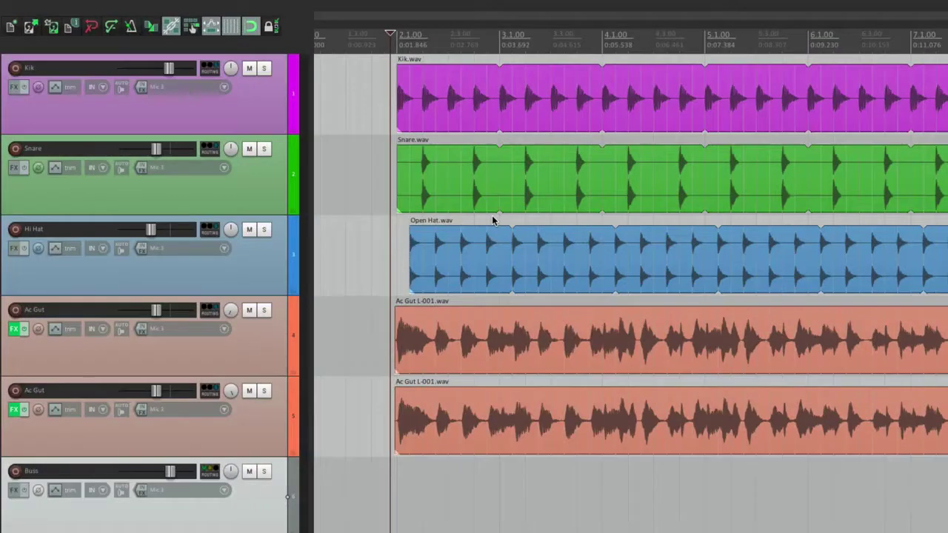
- Play the project with the Buss track unmuted and with it muted, and leave the Buss track unmuted
{"action": "key", "text": "space"}
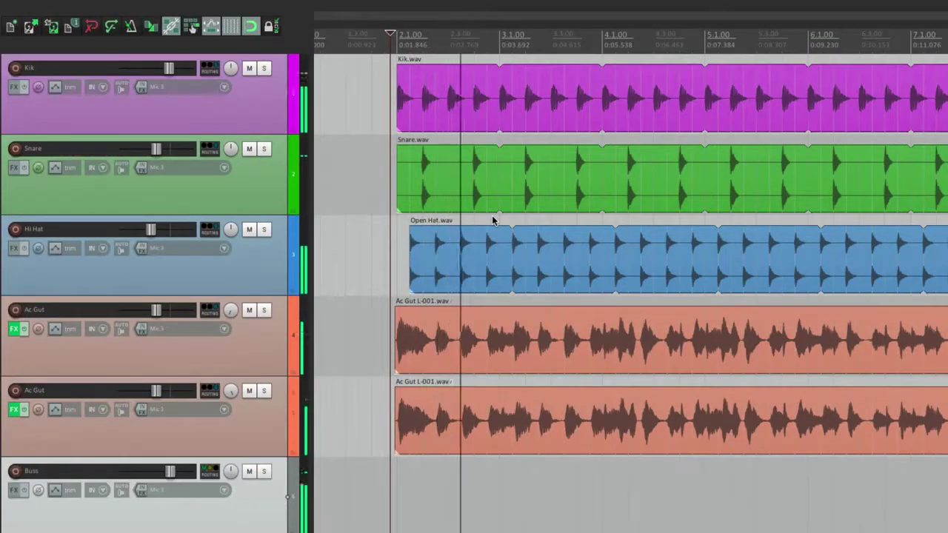
{"action": "key", "text": "space"}
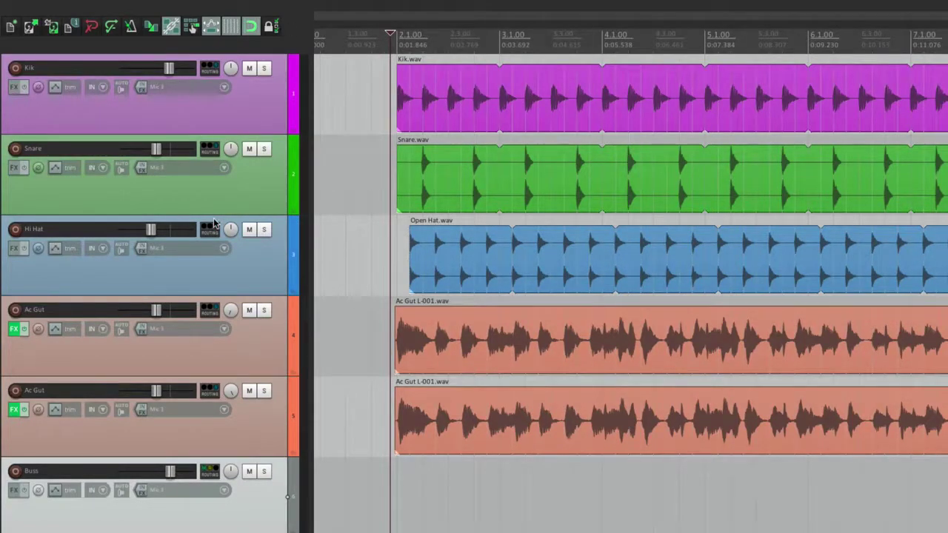
{"action": "left_click", "coordinate": [251, 475]}
{"action": "key", "text": "space"}
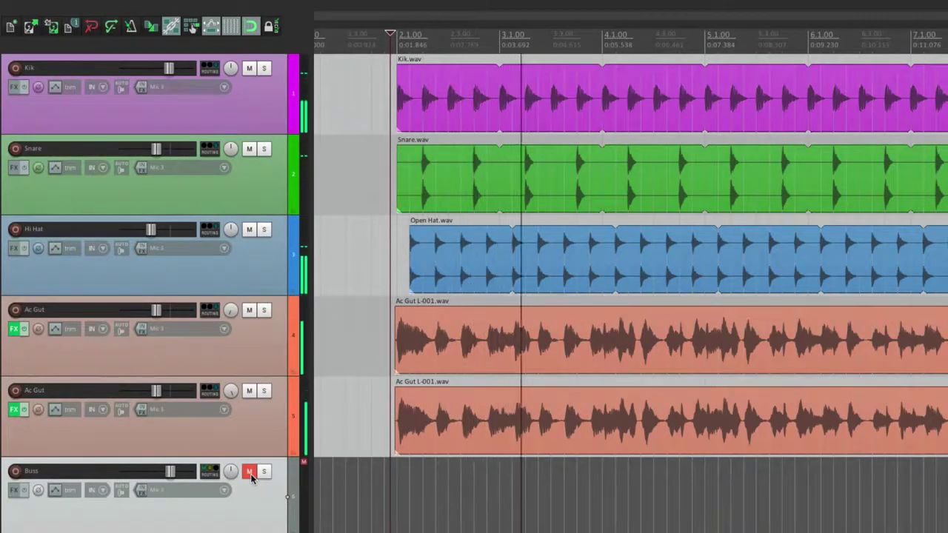
{"action": "key", "text": "space"}
{"action": "left_click", "coordinate": [251, 476]}
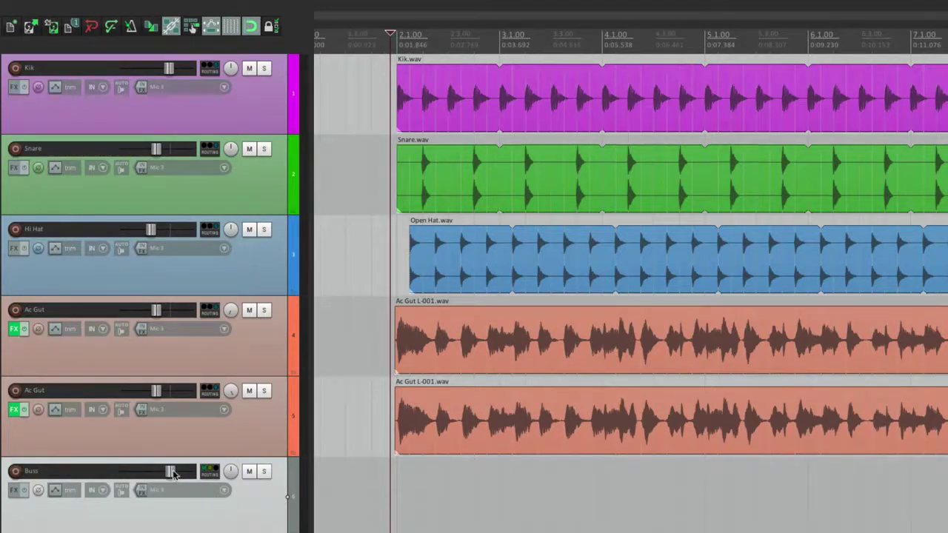
- Lower the Buss track's volume during playback, reset it to 0.00 dB, and toggle the track's mute on and off
{"action": "mouse_move", "coordinate": [171, 474]}
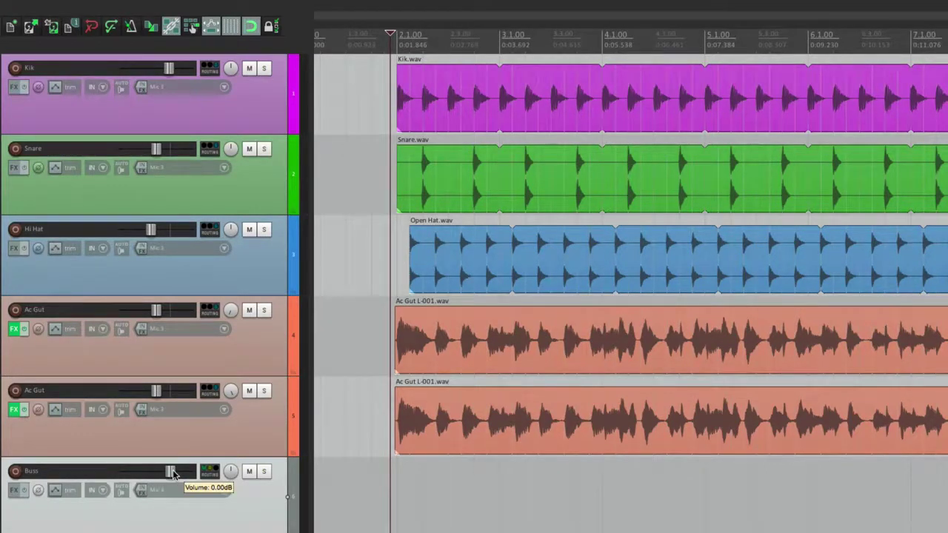
{"action": "key", "text": "space"}
{"action": "scroll", "coordinate": [172, 475], "scroll_direction": "up", "scroll_amount": 3}
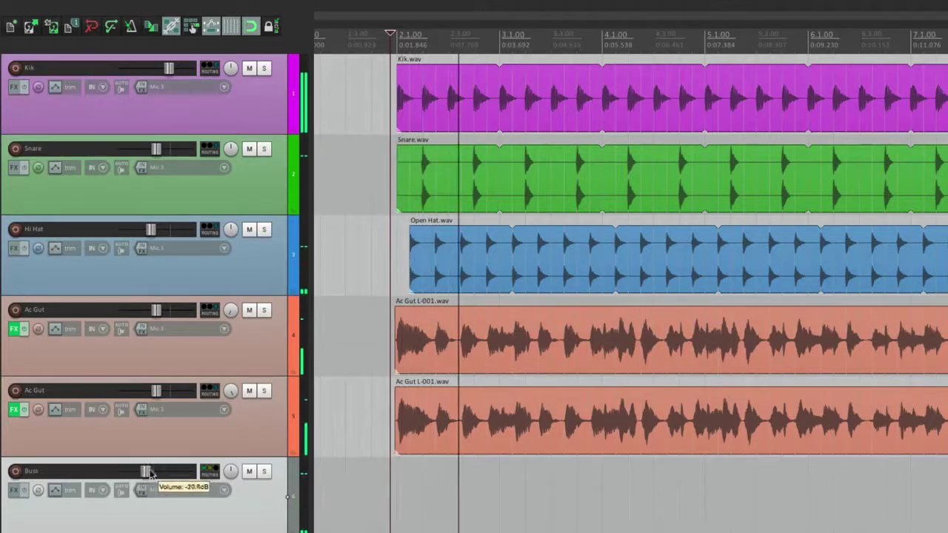
{"action": "left_click_drag", "start_coordinate": [171, 474], "coordinate": [141, 474]}
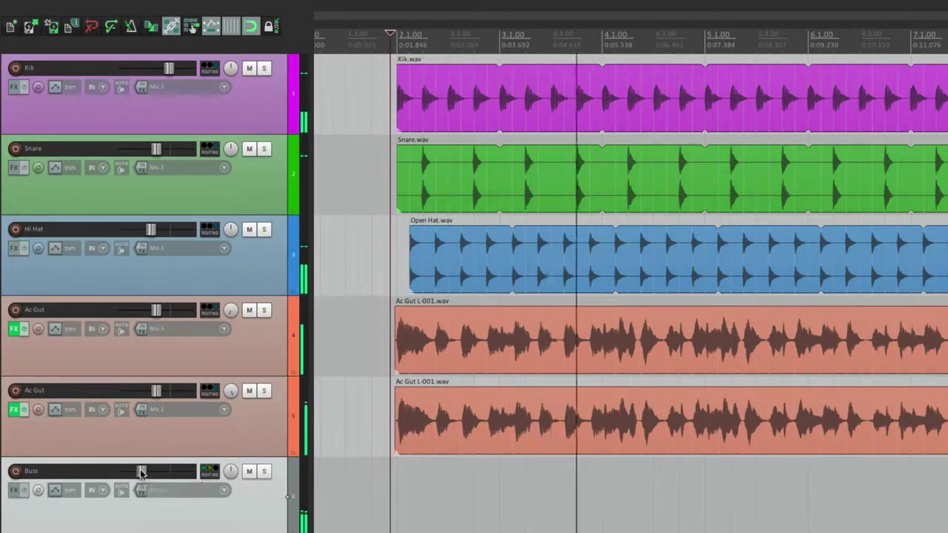
{"action": "double_click", "coordinate": [141, 472]}
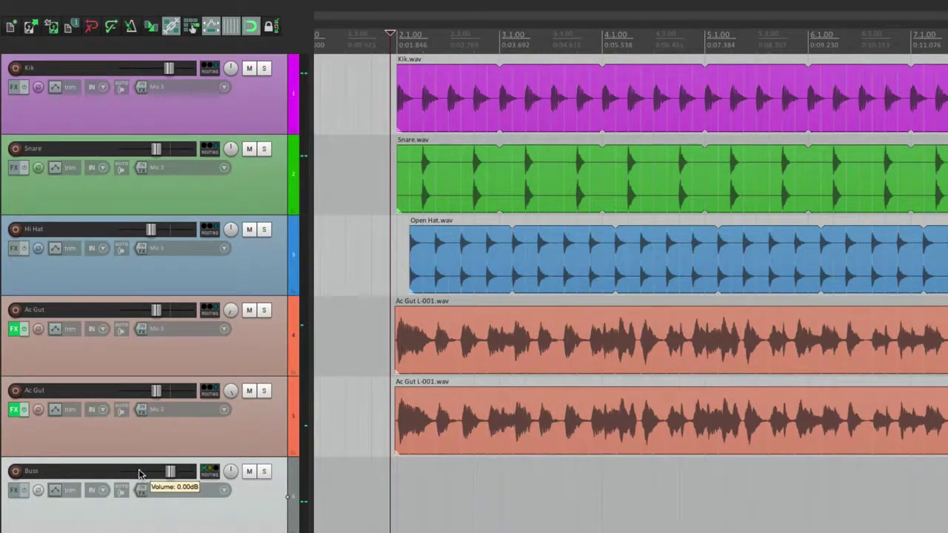
{"action": "left_click", "coordinate": [249, 474]}
{"action": "left_click", "coordinate": [249, 474]}
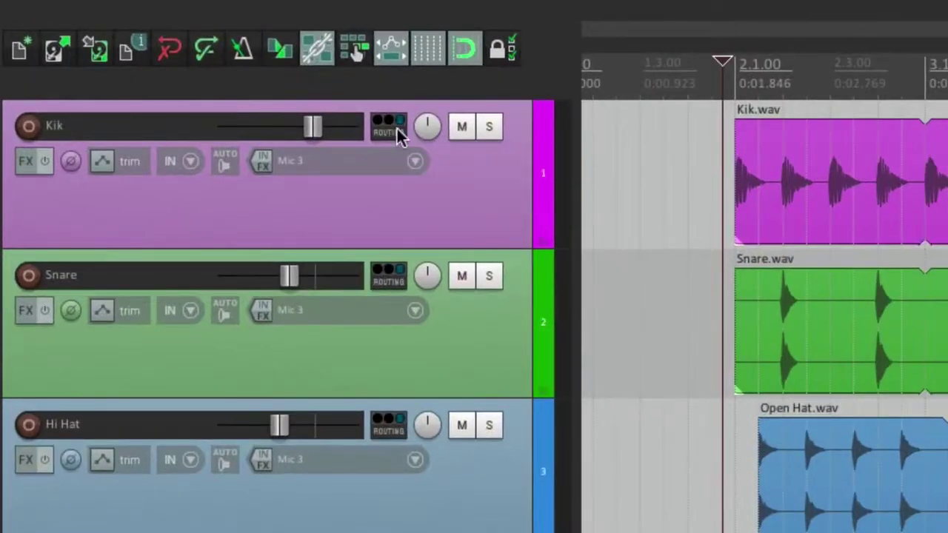
- Select the five source tracks and remove their sends to Track 6: Buss together through the Kik track's routing options
{"action": "mouse_move", "coordinate": [398, 137]}
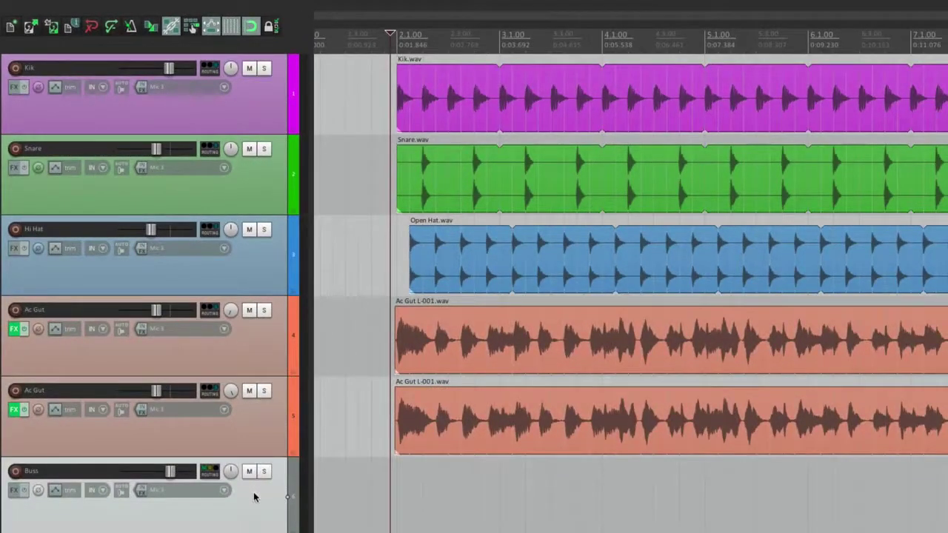
{"action": "left_click", "coordinate": [252, 431]}
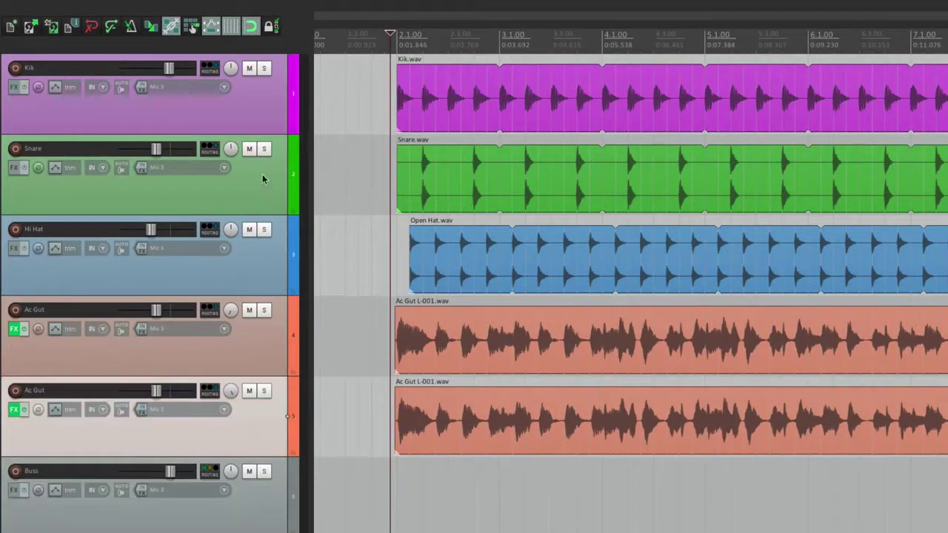
{"action": "left_click", "coordinate": [259, 123], "text": "shift"}
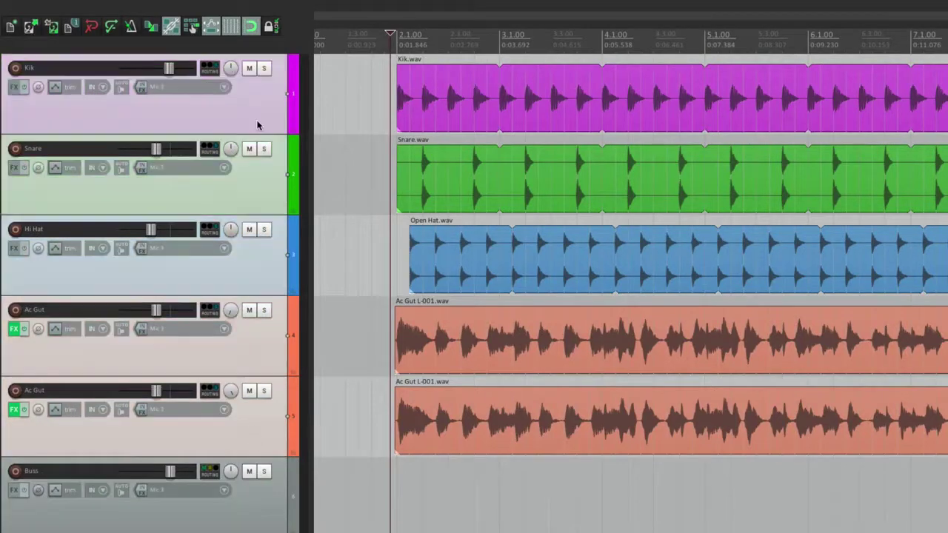
{"action": "left_click", "coordinate": [213, 70]}
{"action": "mouse_move", "coordinate": [219, 102]}
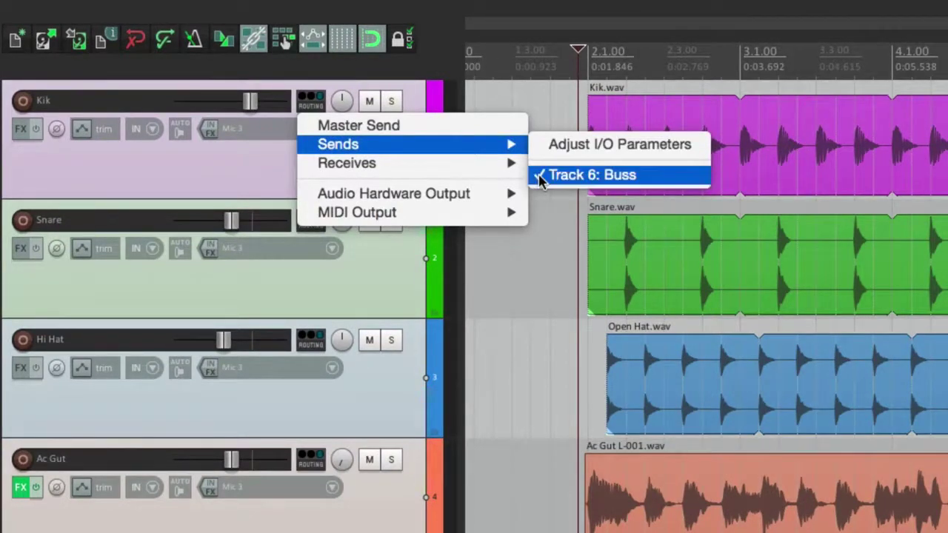
{"action": "left_click", "coordinate": [539, 178]}
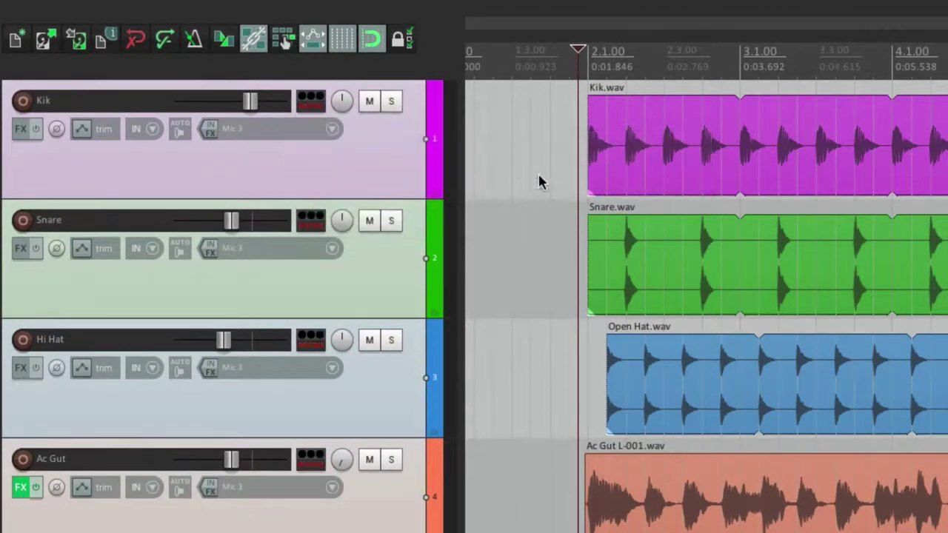
- Add a send to Track 6: Buss on all five selected source tracks through the Kik track's routing options
{"action": "left_click", "coordinate": [313, 108]}
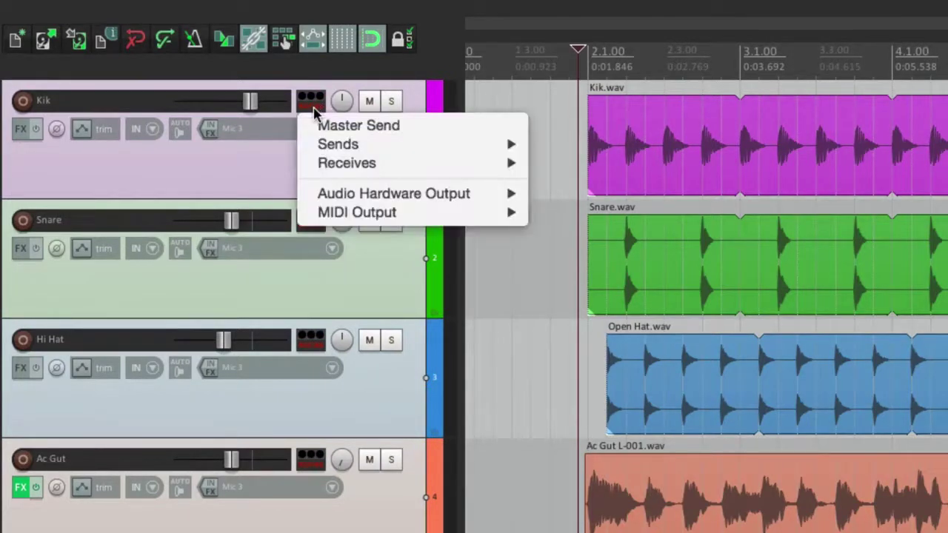
{"action": "mouse_move", "coordinate": [310, 153]}
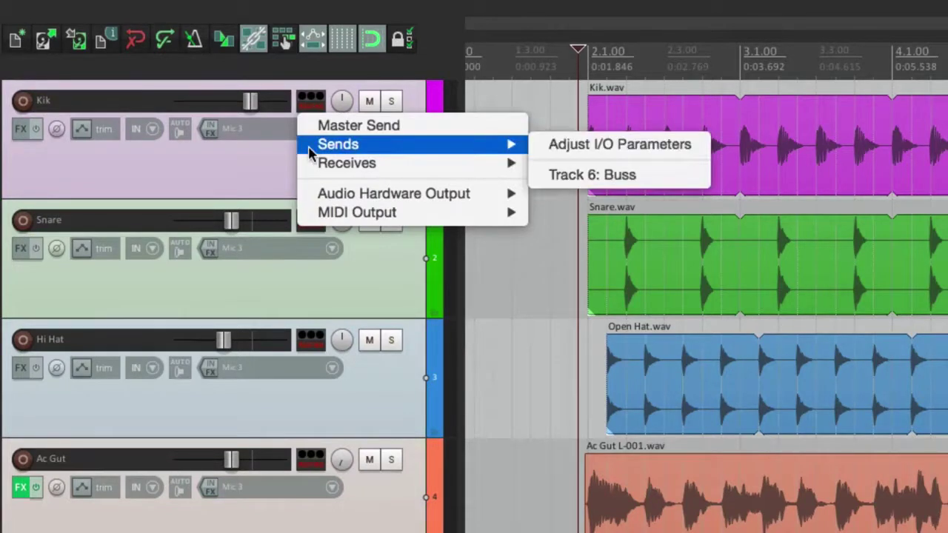
{"action": "left_click", "coordinate": [567, 178]}
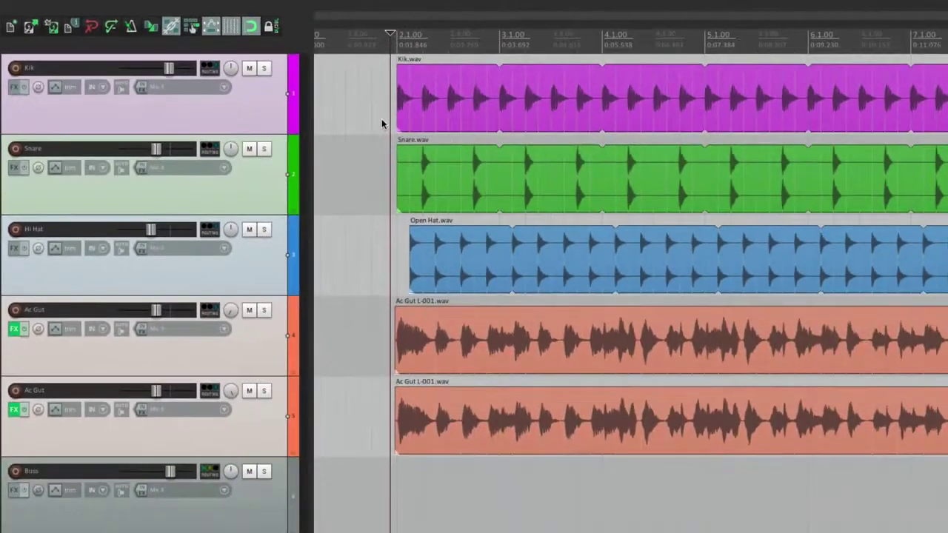
- Select the Buss track and play the project, muting and unmuting the Buss track during playback
{"action": "left_click", "coordinate": [391, 478]}
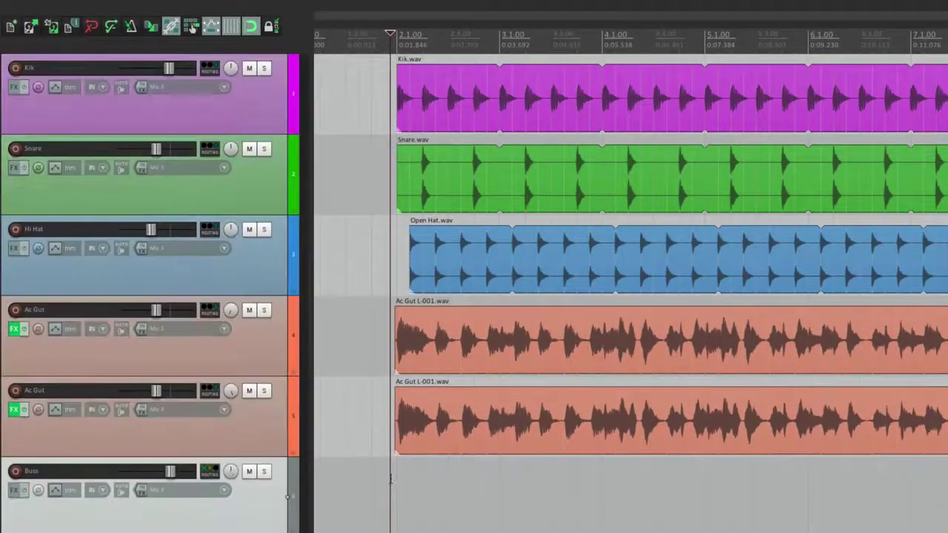
{"action": "key", "text": "space"}
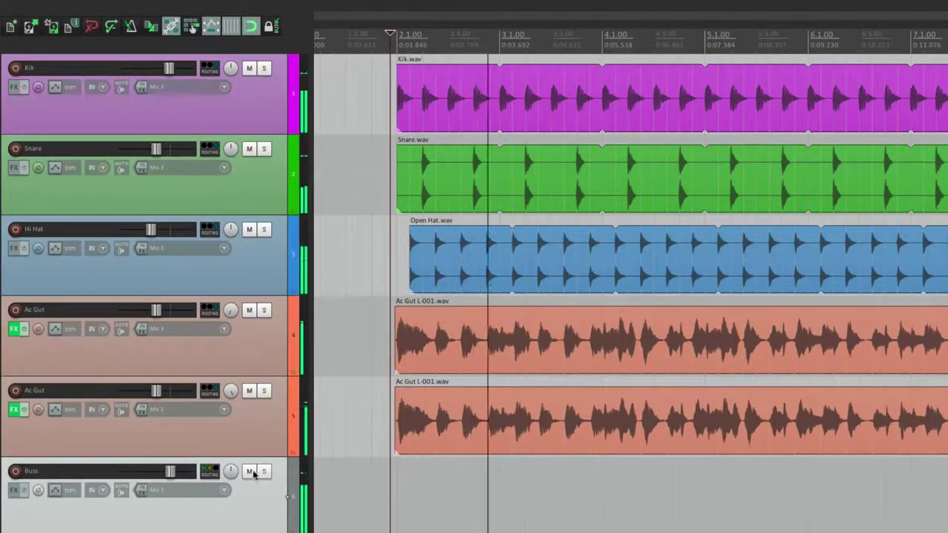
{"action": "left_click", "coordinate": [250, 472]}
{"action": "left_click", "coordinate": [251, 472]}
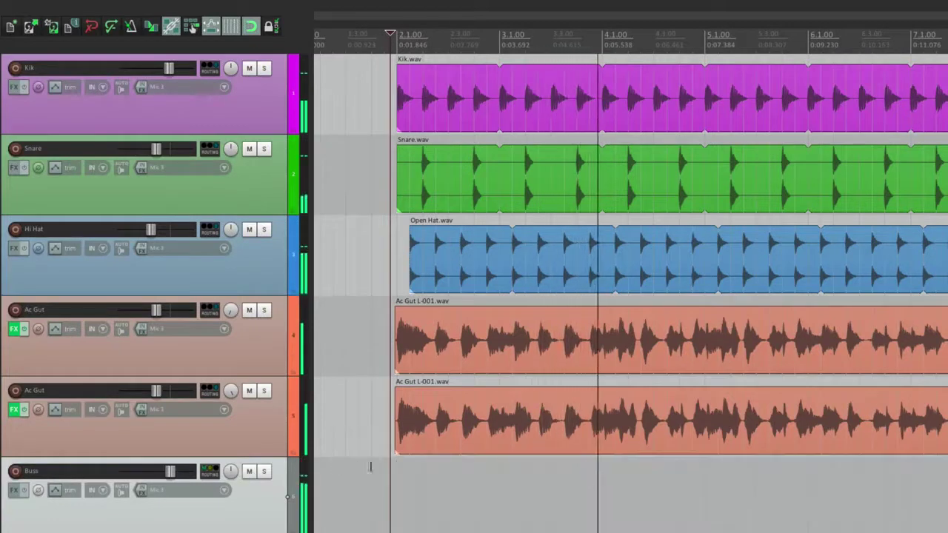
{"action": "key", "text": "space"}
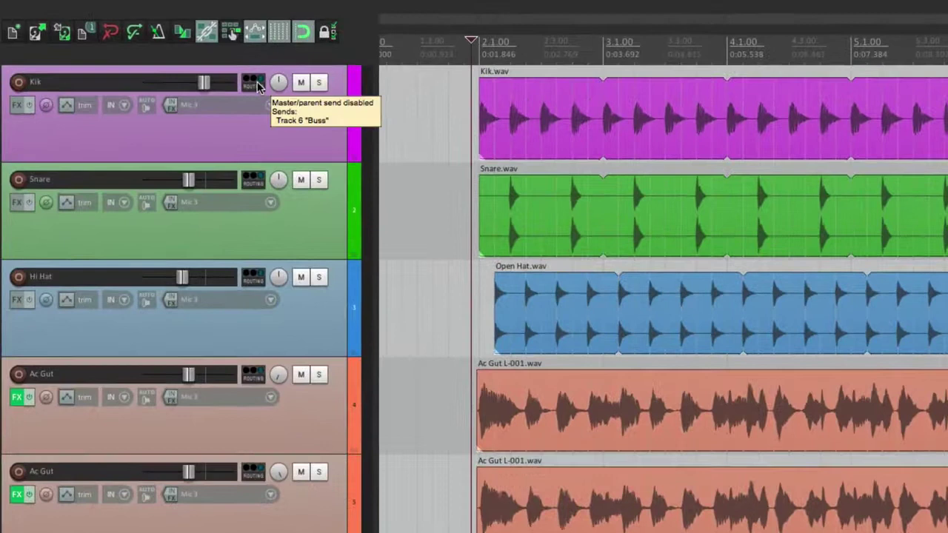
- Open the Kik track's full routing window and test the mute of its send to the Buss track with playback
{"action": "left_click", "coordinate": [251, 83]}
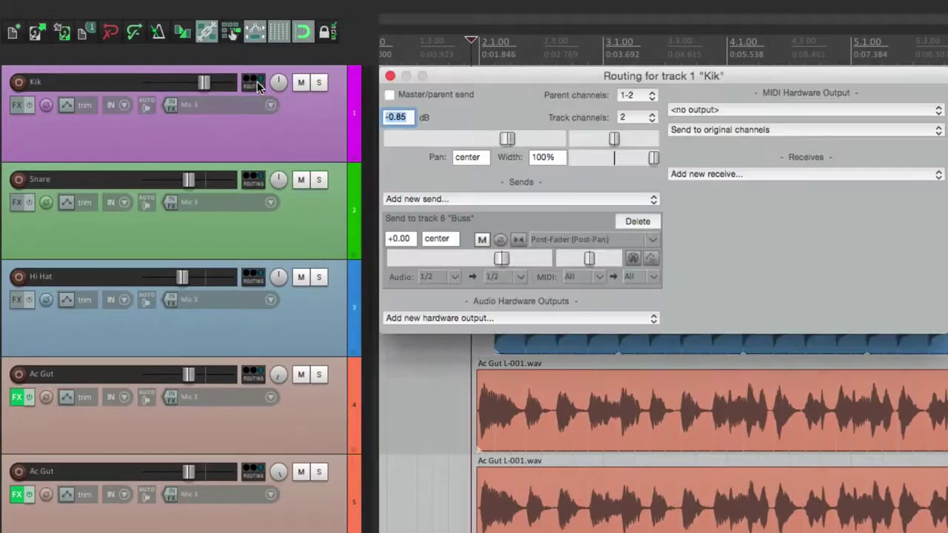
{"action": "left_click", "coordinate": [483, 239]}
{"action": "key", "text": "space"}
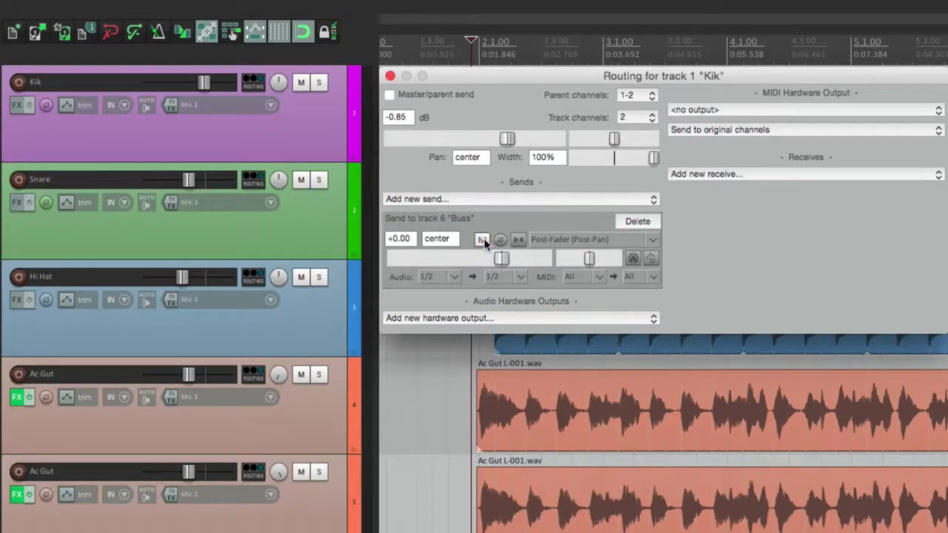
- Delete the Kik track's send to track 6 Buss in its routing window and add a new send to 6: Buss
{"action": "left_click", "coordinate": [483, 239]}
{"action": "left_click", "coordinate": [655, 220]}
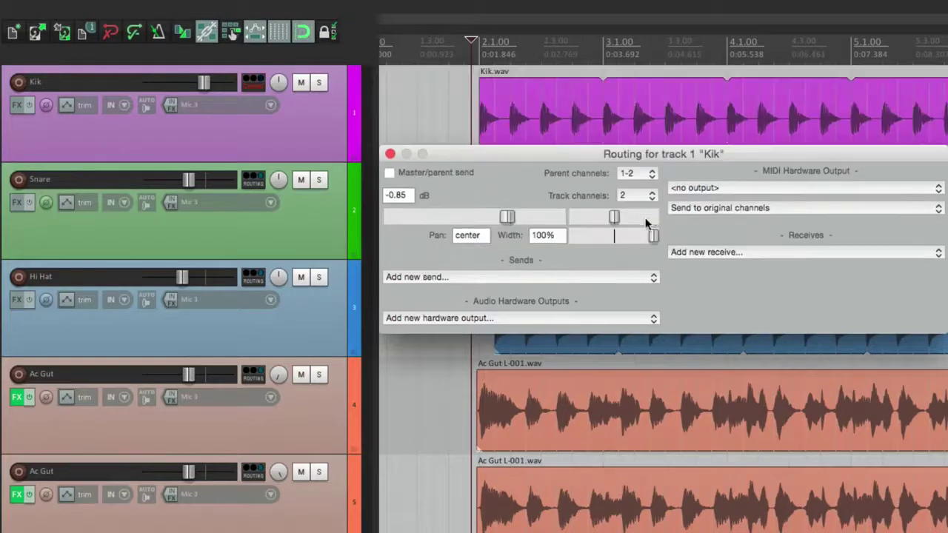
{"action": "left_click", "coordinate": [548, 277]}
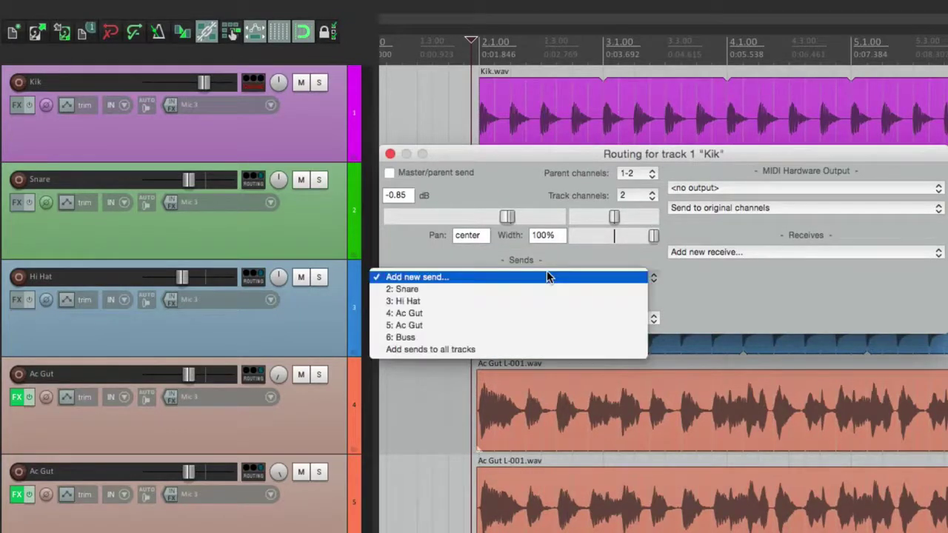
{"action": "left_click", "coordinate": [562, 338]}
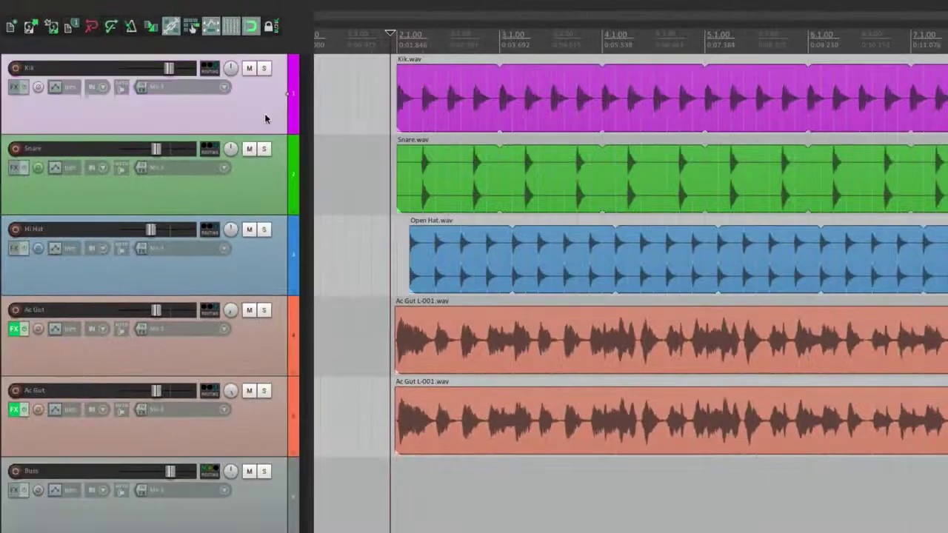
- Select all five source tracks from Kik to the second Ac Gut and remove their sends to Track 6: Buss together
{"action": "left_click", "coordinate": [269, 424], "text": "shift"}
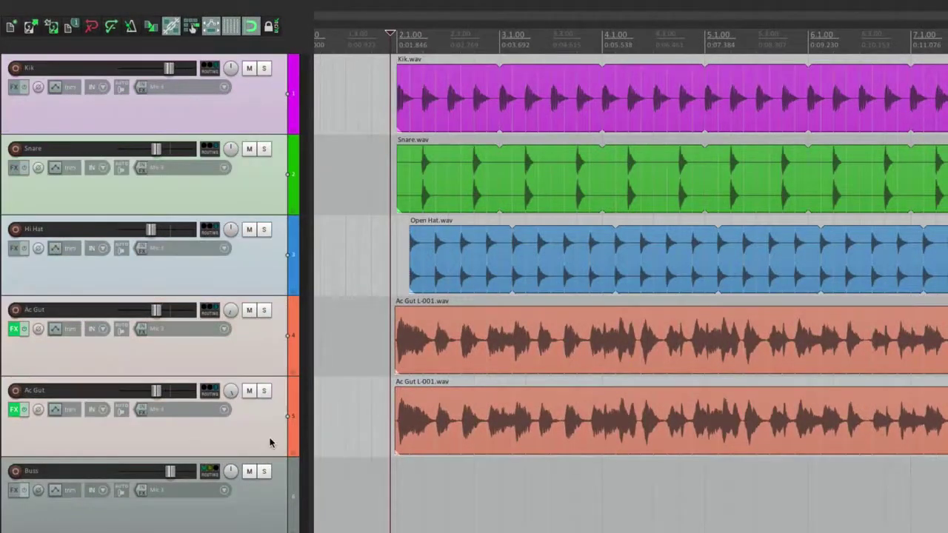
{"action": "right_click", "coordinate": [208, 71]}
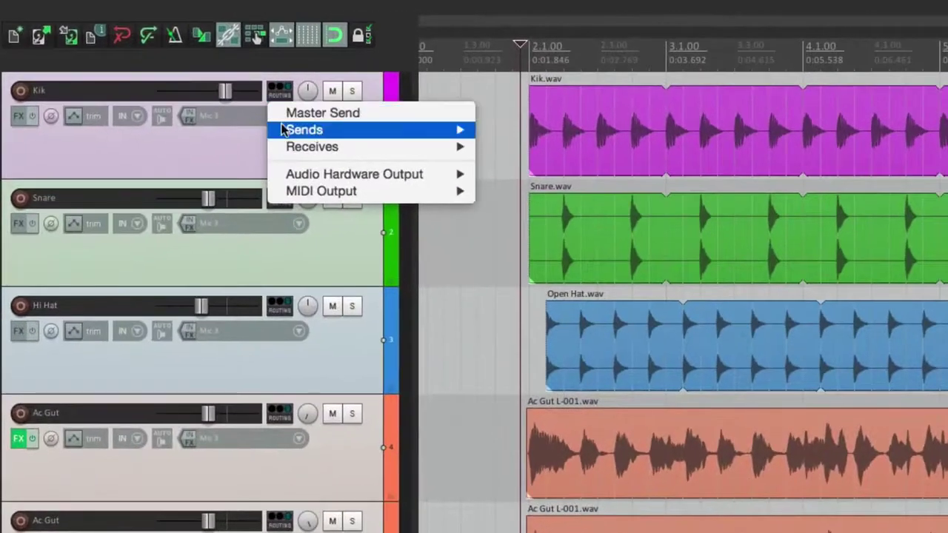
{"action": "mouse_move", "coordinate": [252, 95]}
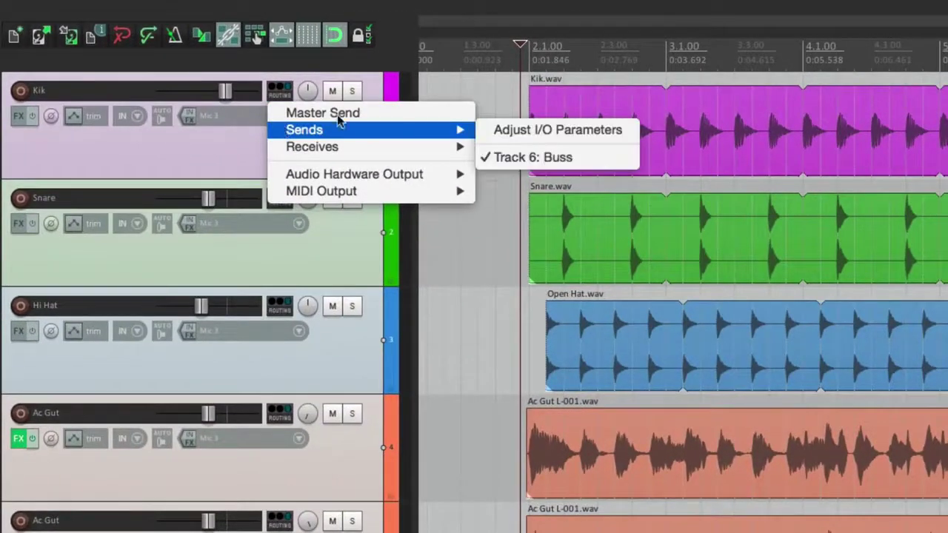
{"action": "left_click", "coordinate": [498, 158]}
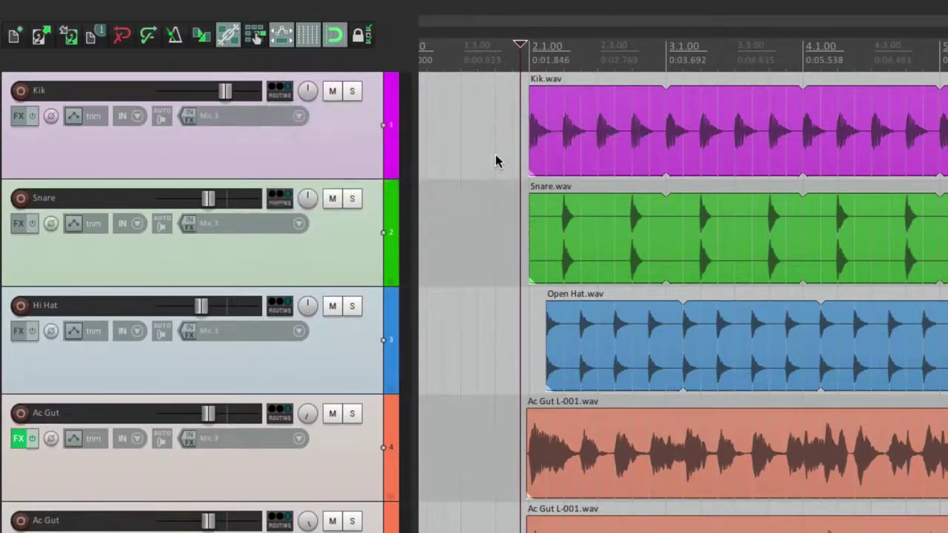
- Open the Kik track's full routing window and add a new send to 6: Buss on that track alone
{"action": "left_click", "coordinate": [281, 92]}
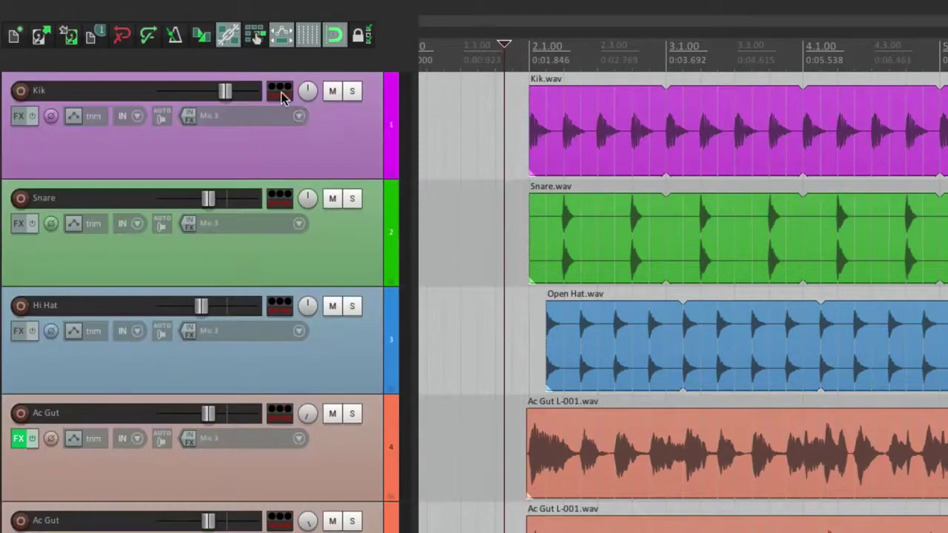
{"action": "left_click", "coordinate": [549, 220]}
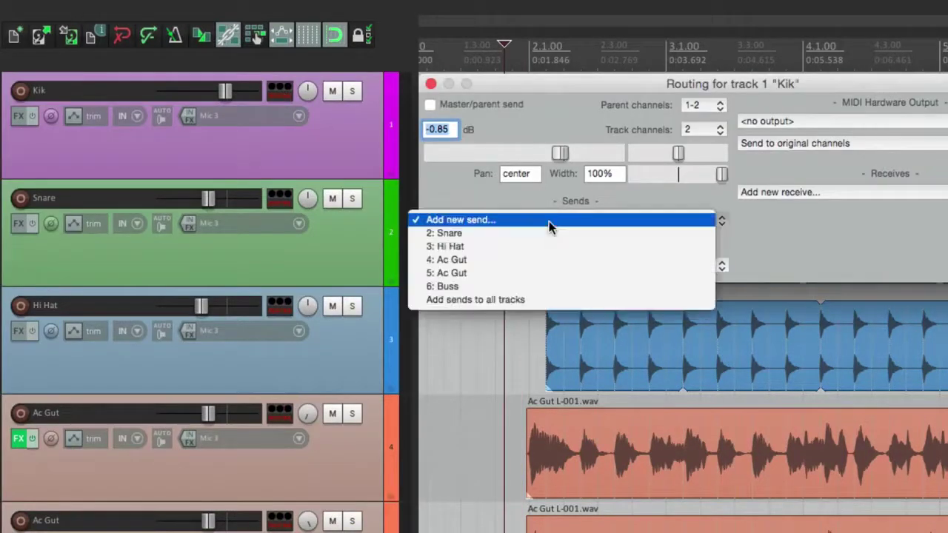
{"action": "left_click", "coordinate": [576, 287]}
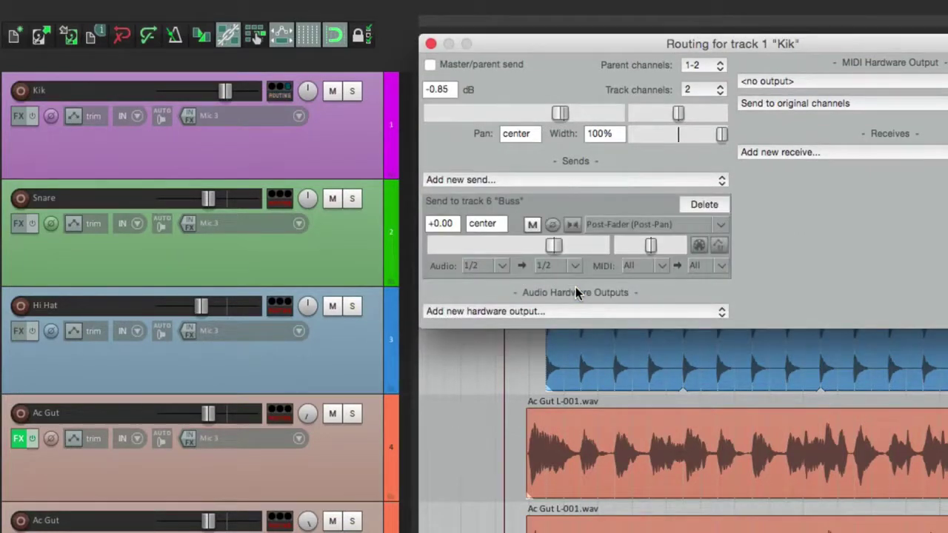
- Test the post-fader send by lowering the Kik track's volume to -inf dB with playback, and undo the volume change
{"action": "key", "text": "space"}
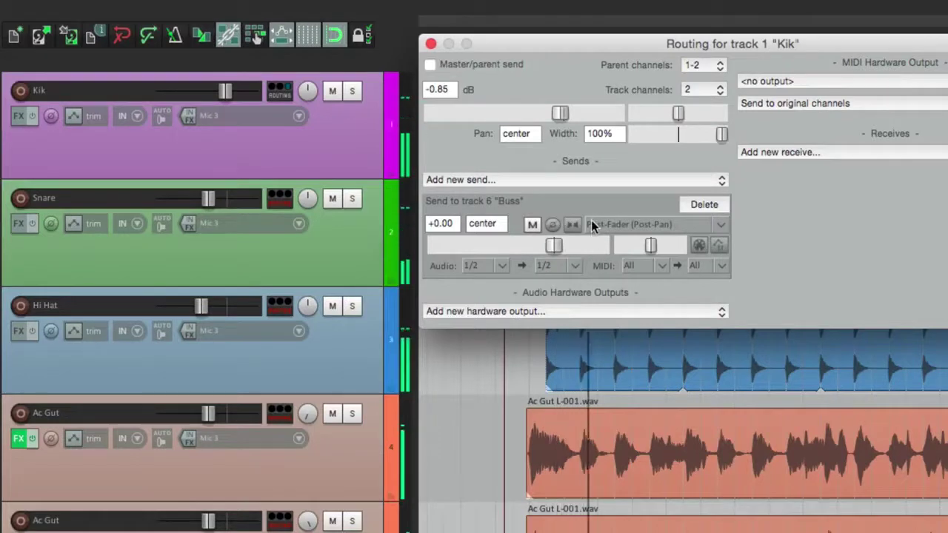
{"action": "key", "text": "space"}
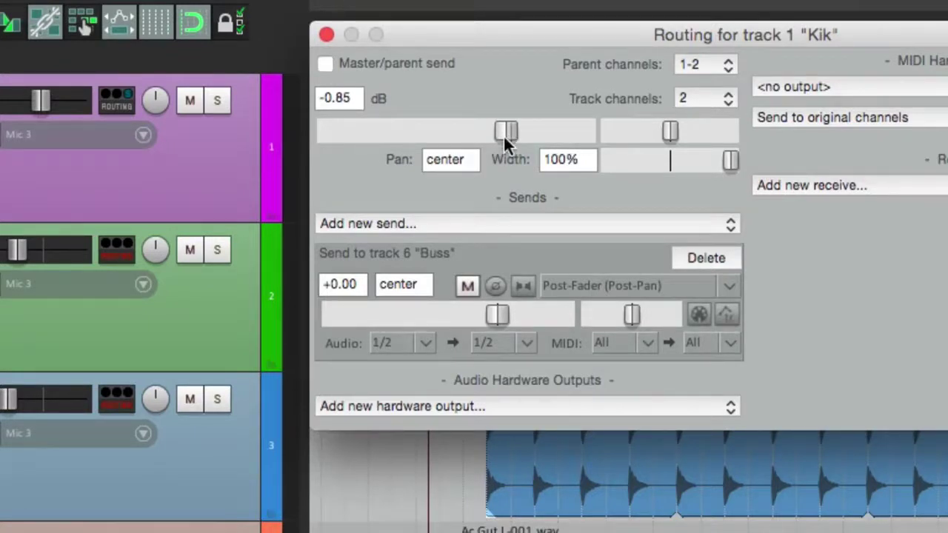
{"action": "left_click_drag", "start_coordinate": [503, 134], "coordinate": [305, 145]}
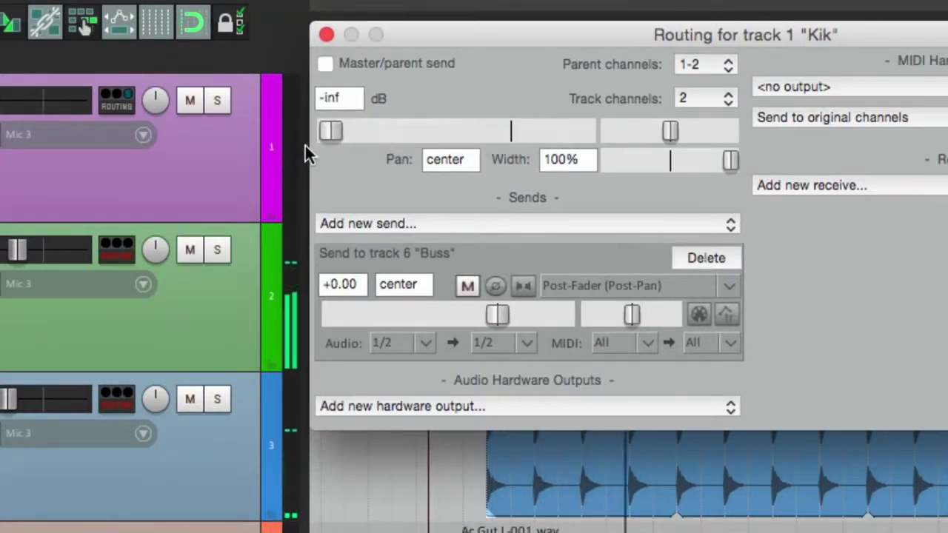
{"action": "key", "text": "super+z"}
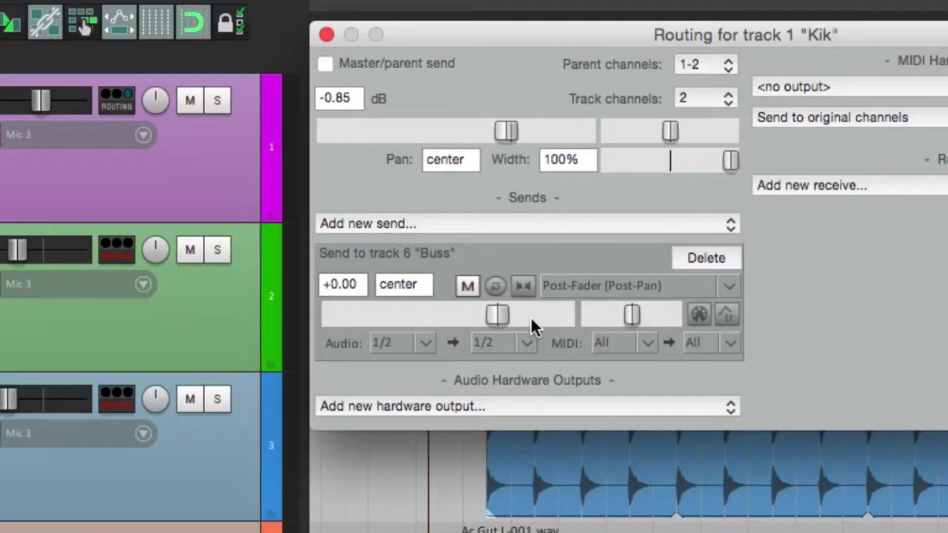
- Set the Kik send to Pre-Fader (Post-FX), test it with the track volume at -inf dB, and undo the volume change
{"action": "left_click", "coordinate": [574, 287]}
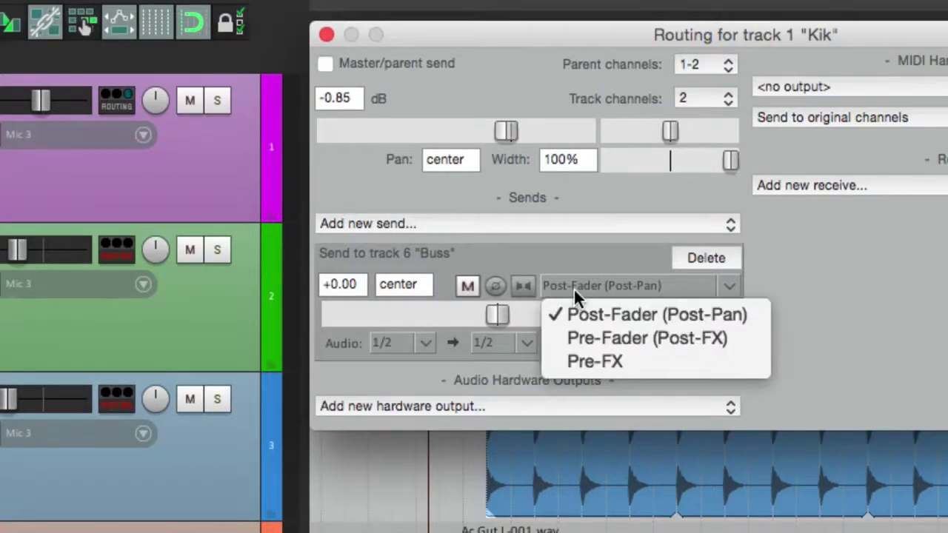
{"action": "left_click", "coordinate": [573, 340]}
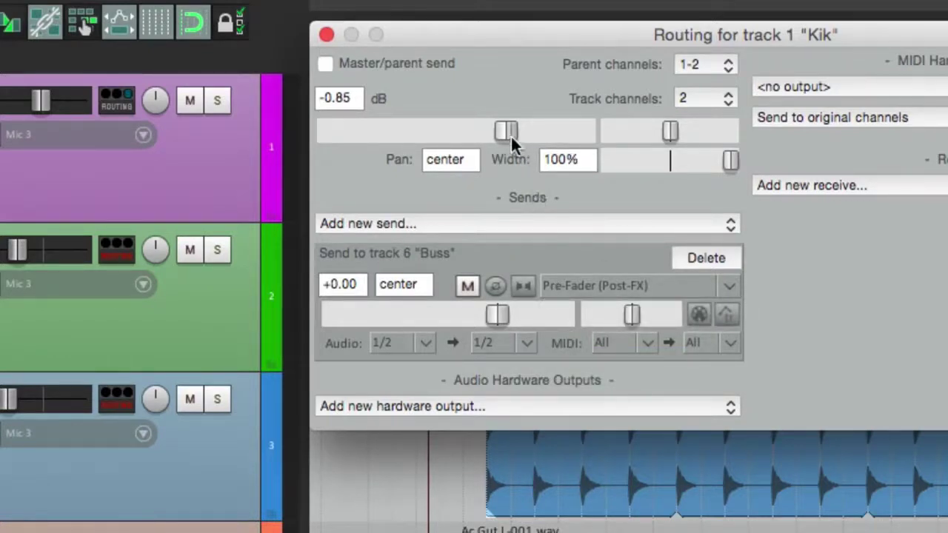
{"action": "left_click_drag", "start_coordinate": [507, 131], "coordinate": [299, 134]}
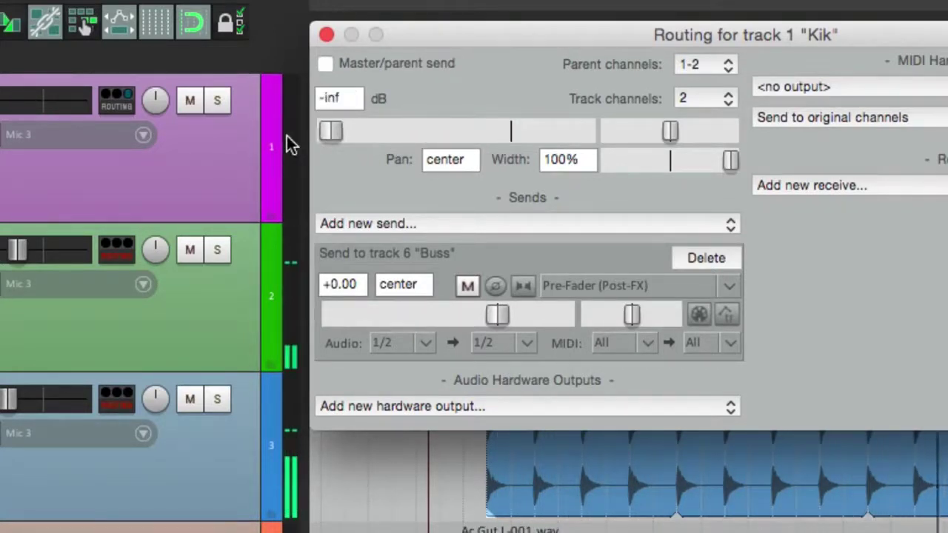
{"action": "key", "text": "super+z"}
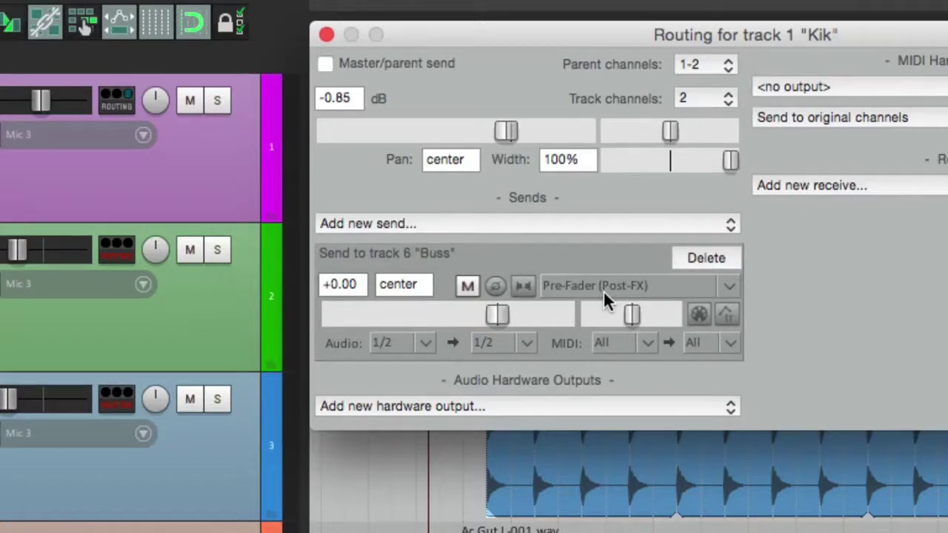
- Delete the Kik track's send to the Buss track and close its routing window
{"action": "left_click", "coordinate": [689, 254]}
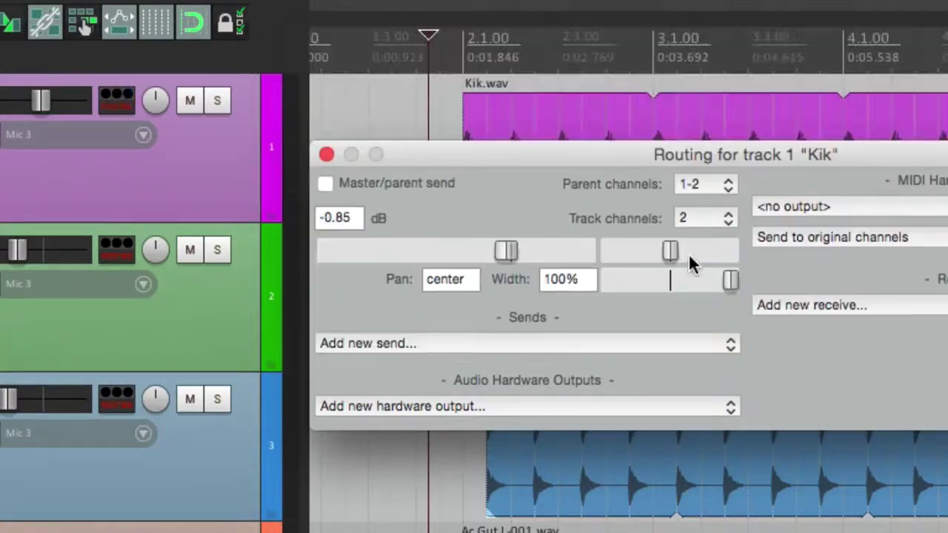
{"action": "key", "text": "Escape"}
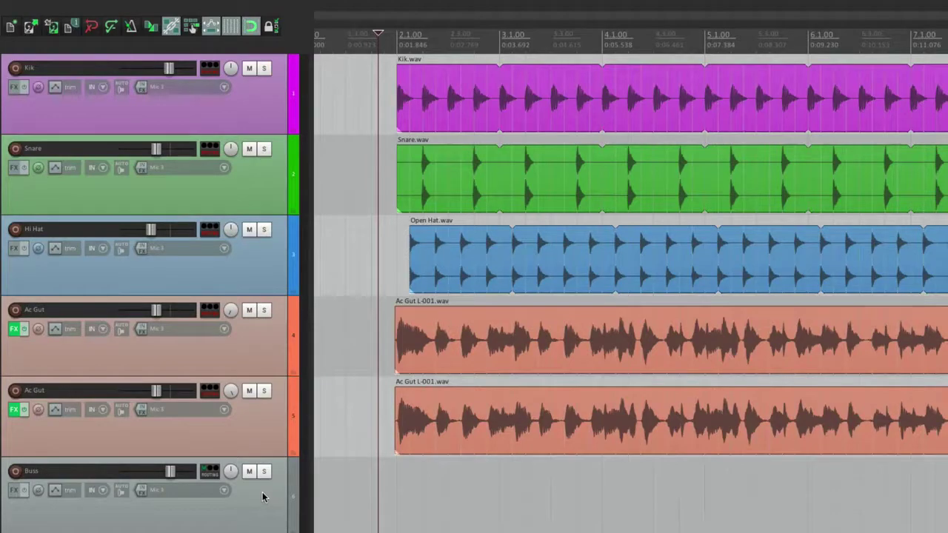
- In the Track/Send Defaults preferences, set the send/hardware output default mode to Pre-Fader (Post-FX) and the send default gain to -inf dB
{"action": "key", "text": "super+comma"}
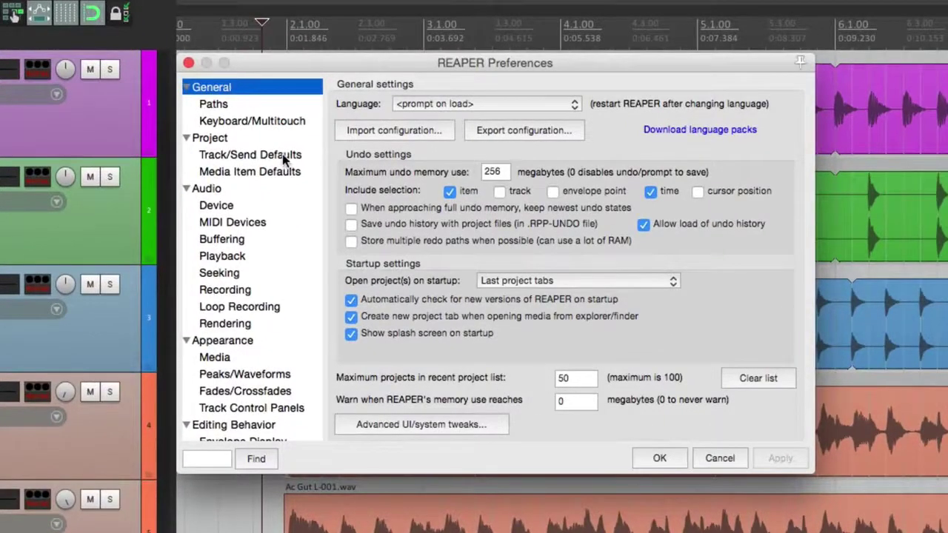
{"action": "left_click", "coordinate": [286, 159]}
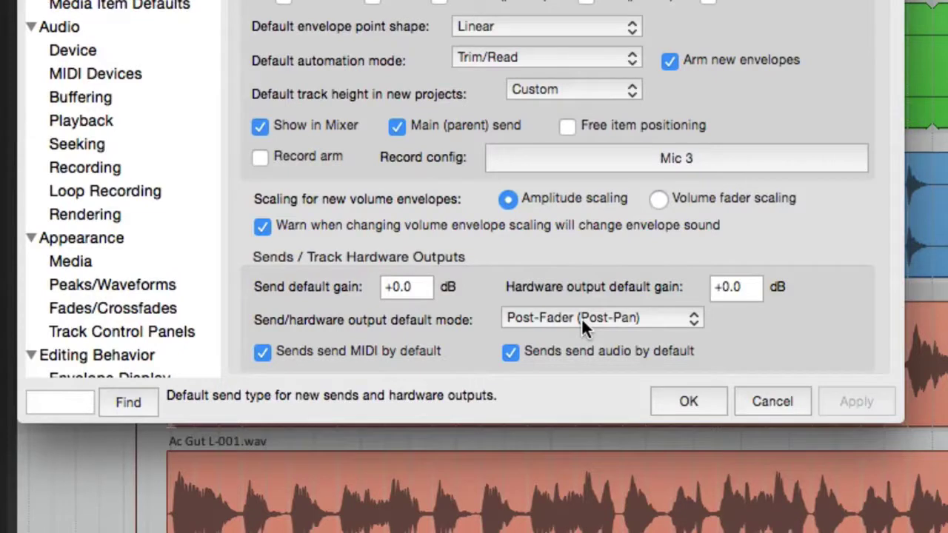
{"action": "left_click", "coordinate": [581, 318]}
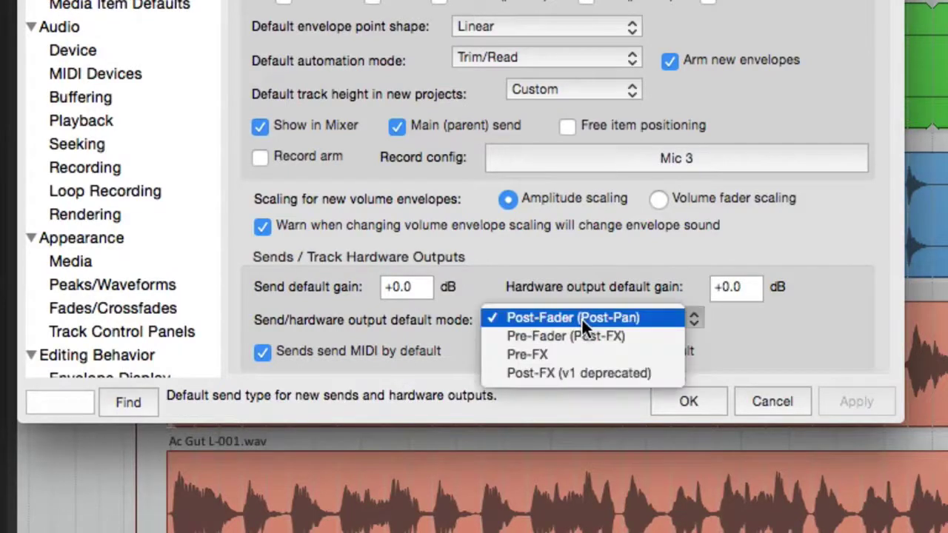
{"action": "left_click", "coordinate": [661, 337]}
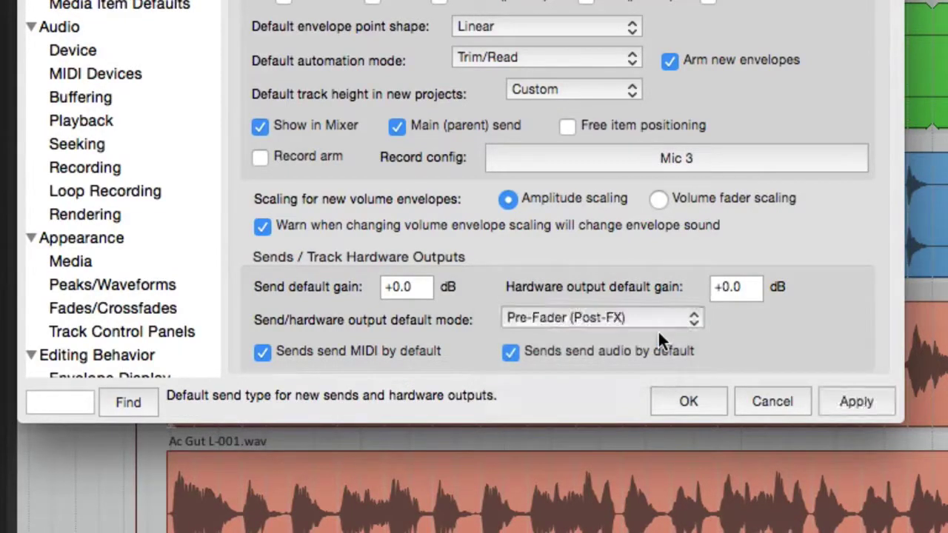
{"action": "left_click", "coordinate": [424, 289]}
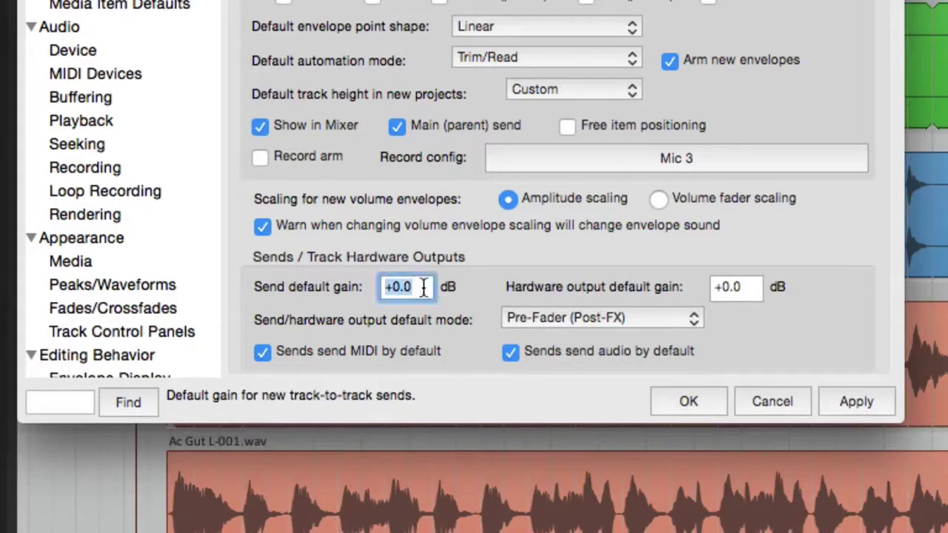
{"action": "type", "text": "-inf"}
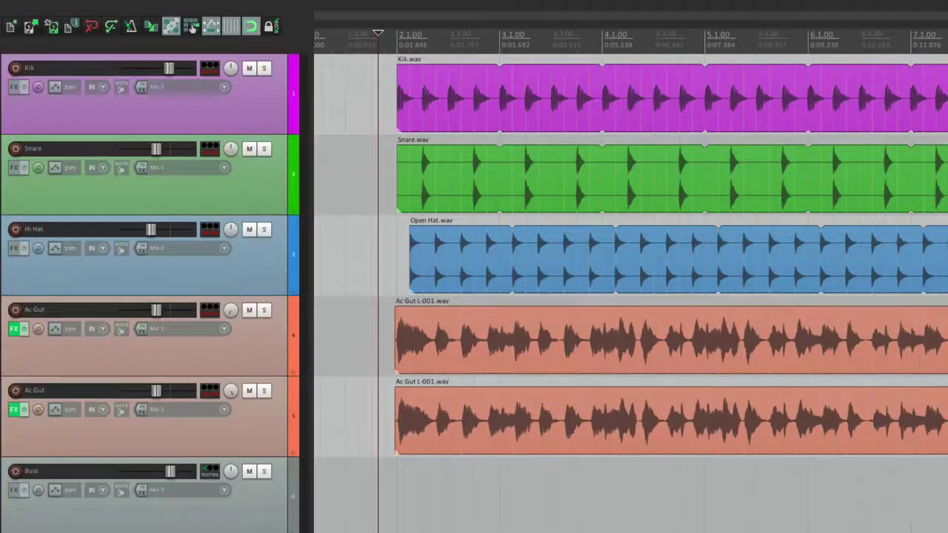
- Add a send to Track 6: Buss on all five selected source tracks and check the routing with a short playback
{"action": "left_click", "coordinate": [269, 121]}
{"action": "left_click", "coordinate": [255, 415], "text": "shift"}
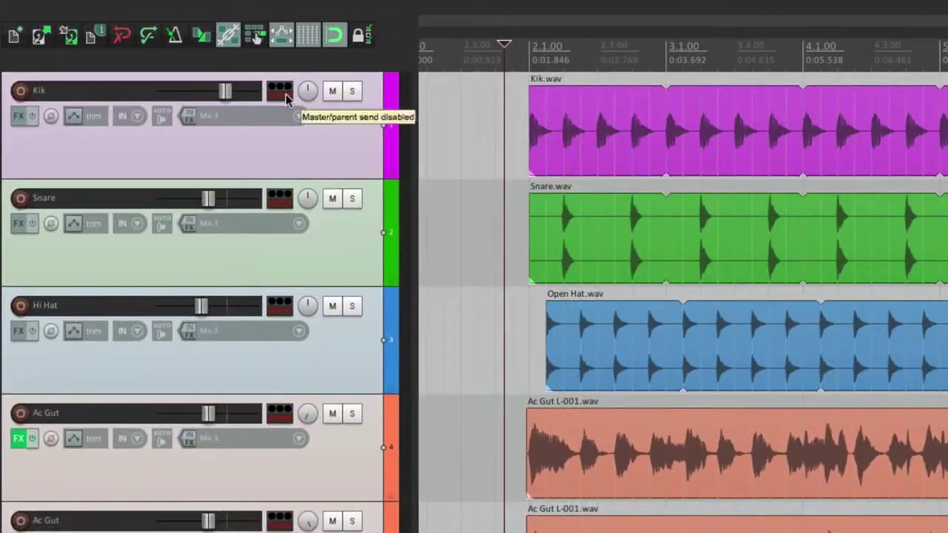
{"action": "left_click", "coordinate": [300, 90]}
{"action": "mouse_move", "coordinate": [320, 128]}
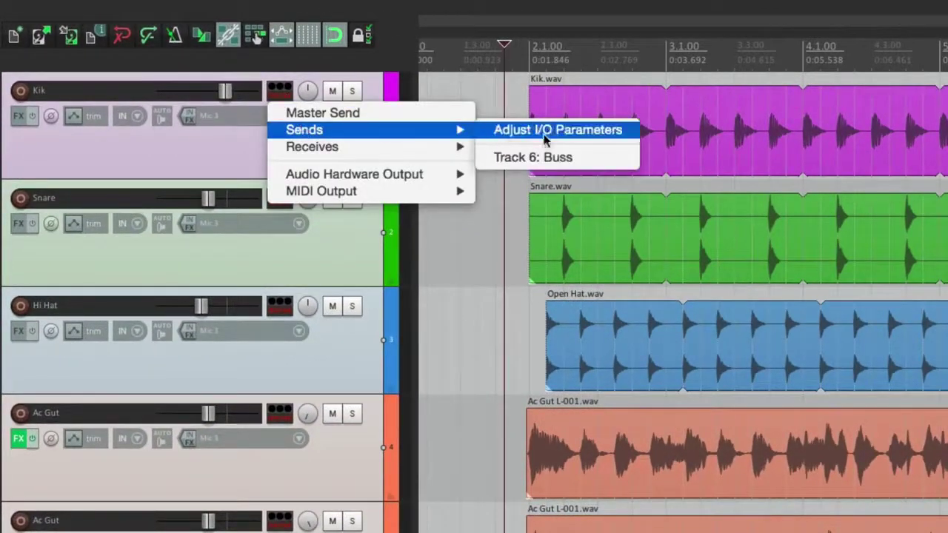
{"action": "left_click", "coordinate": [532, 157]}
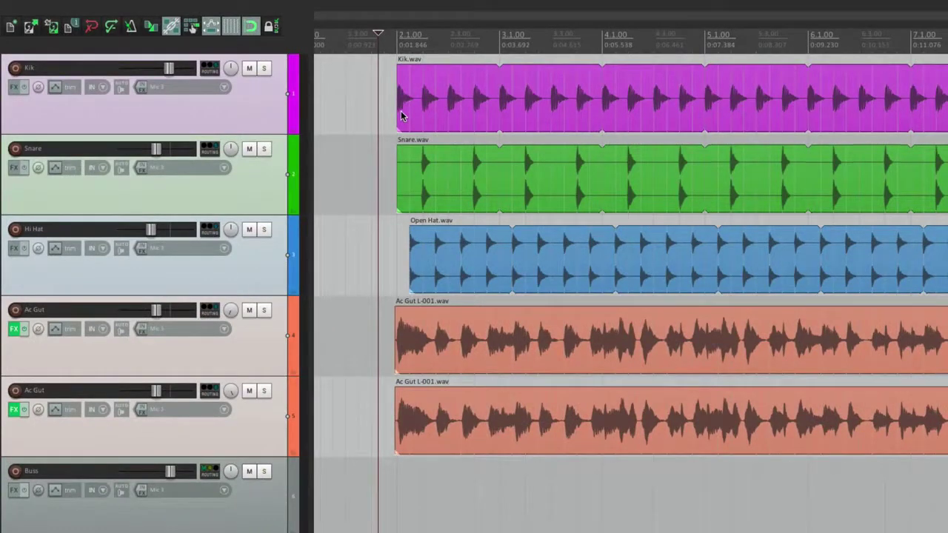
{"action": "key", "text": "space"}
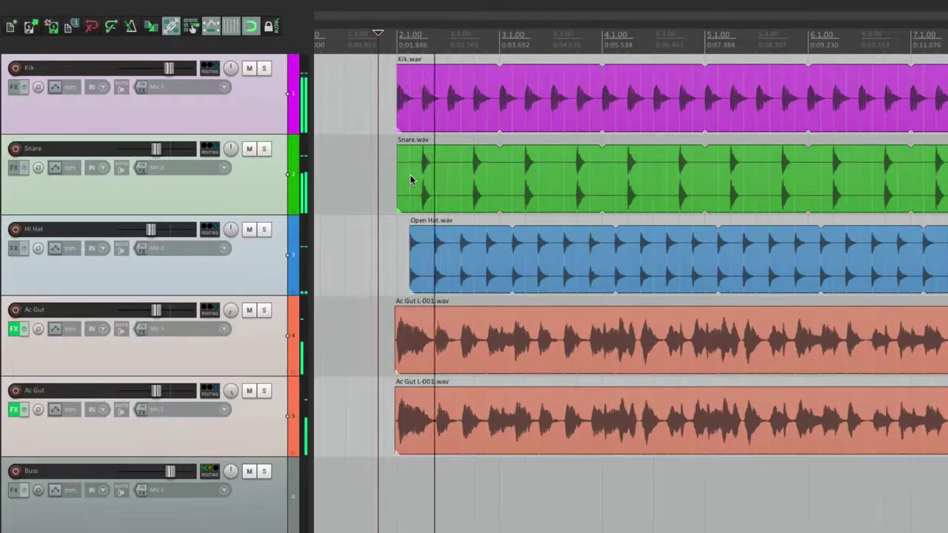
{"action": "key", "text": "space"}
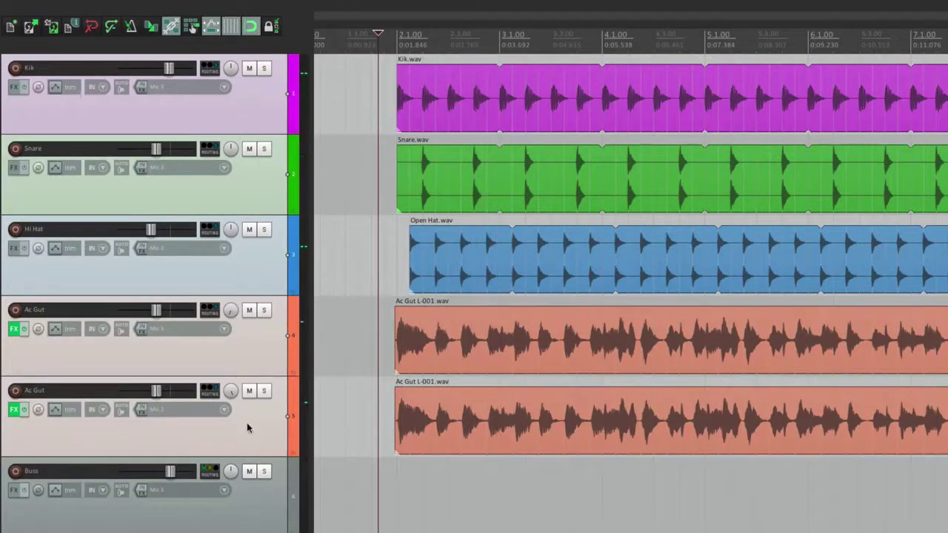
- Check the sends in the Buss and Kik routing windows and set the Buss track's receive from track 1 Kik to +0.00 dB
{"action": "left_click", "coordinate": [213, 478]}
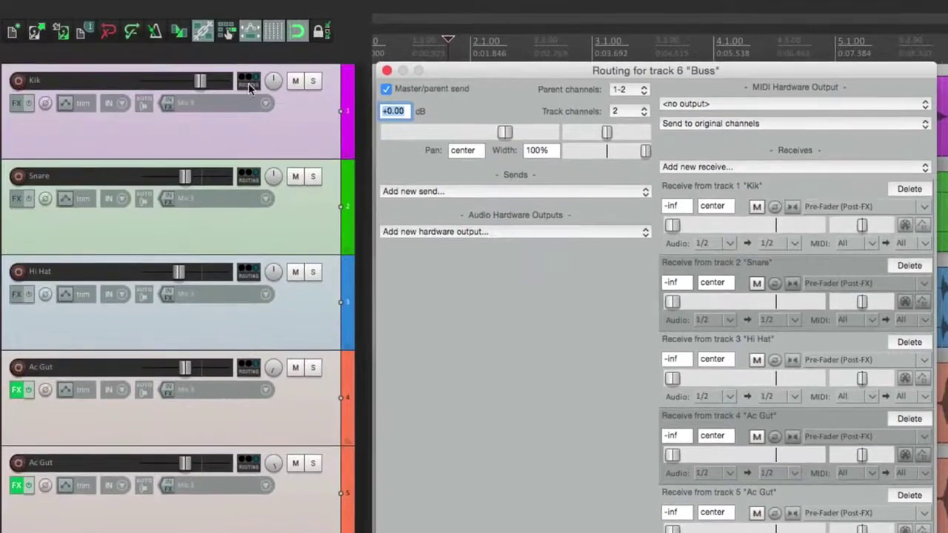
{"action": "left_click", "coordinate": [248, 83]}
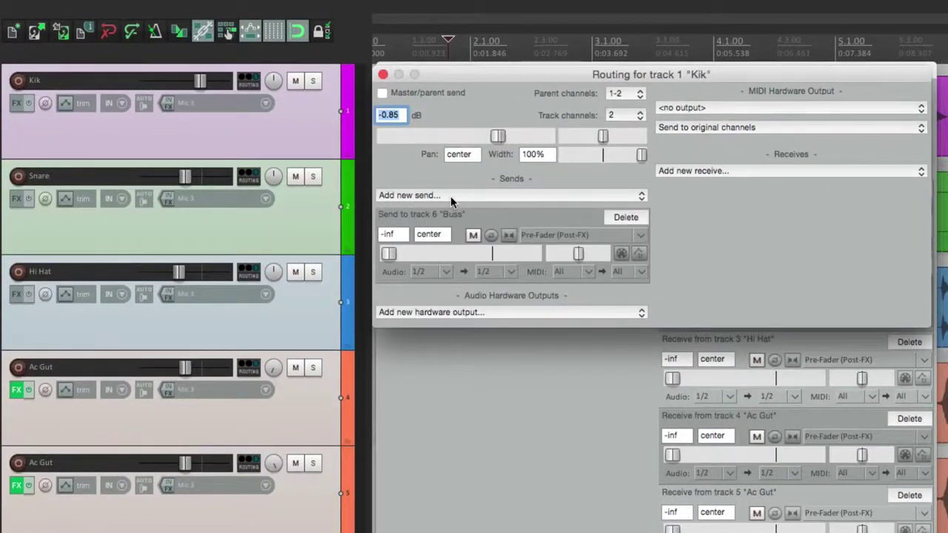
{"action": "left_click", "coordinate": [383, 75]}
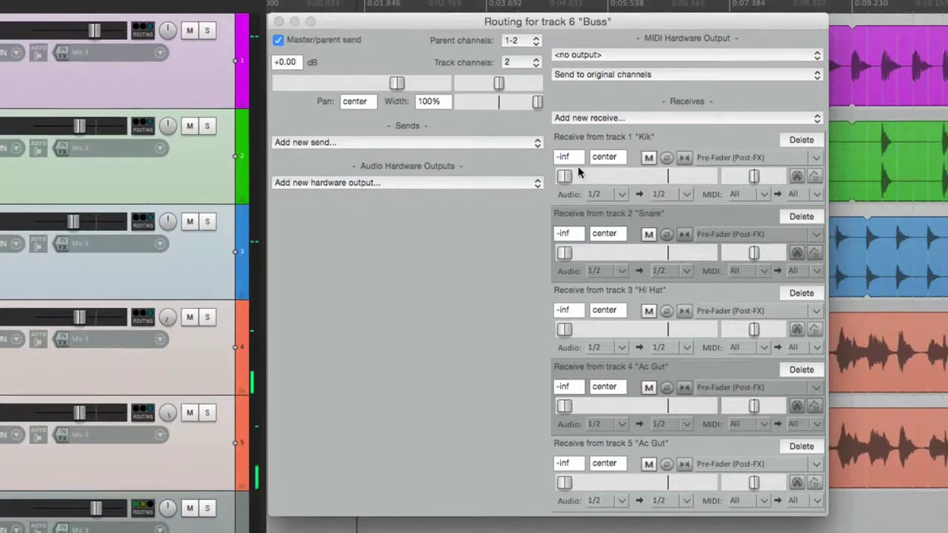
{"action": "double_click", "coordinate": [667, 176]}
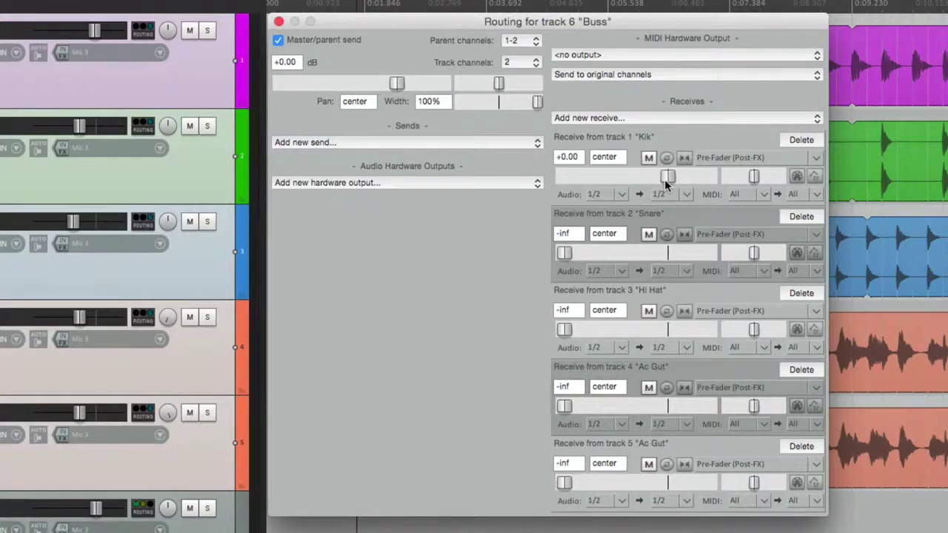
- Set the Buss receives to -7.19 dB for Snare, -9.86 dB for Hi Hat, -11.12 dB panned 100%L for track 4 and -12.12 dB panned 100%R for track 5
{"action": "left_click_drag", "start_coordinate": [562, 253], "coordinate": [647, 253]}
{"action": "left_click_drag", "start_coordinate": [564, 329], "coordinate": [639, 329]}
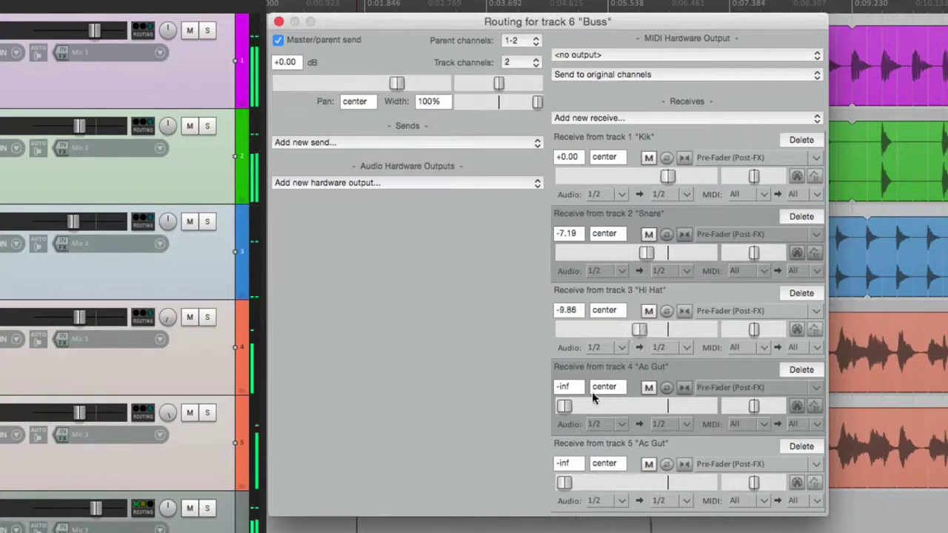
{"action": "left_click_drag", "start_coordinate": [564, 407], "coordinate": [635, 415]}
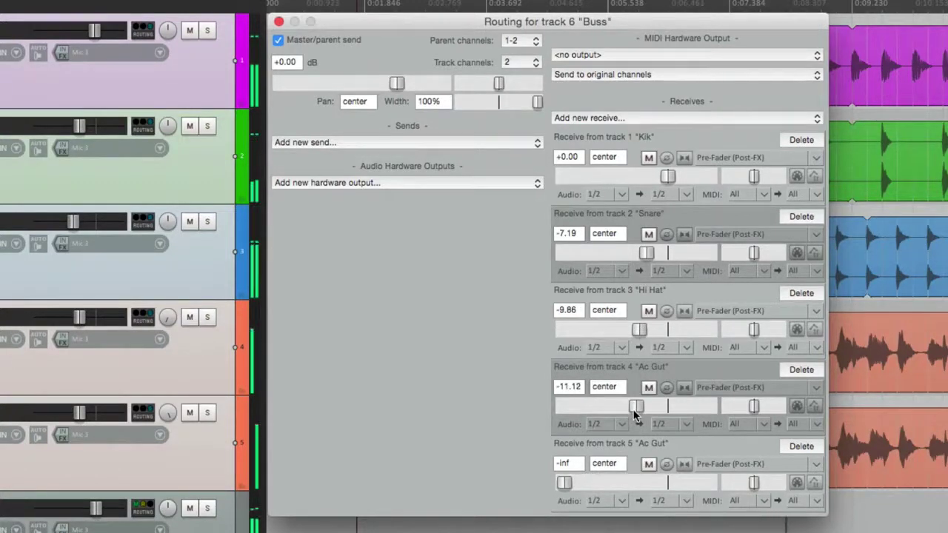
{"action": "left_click_drag", "start_coordinate": [564, 483], "coordinate": [635, 483]}
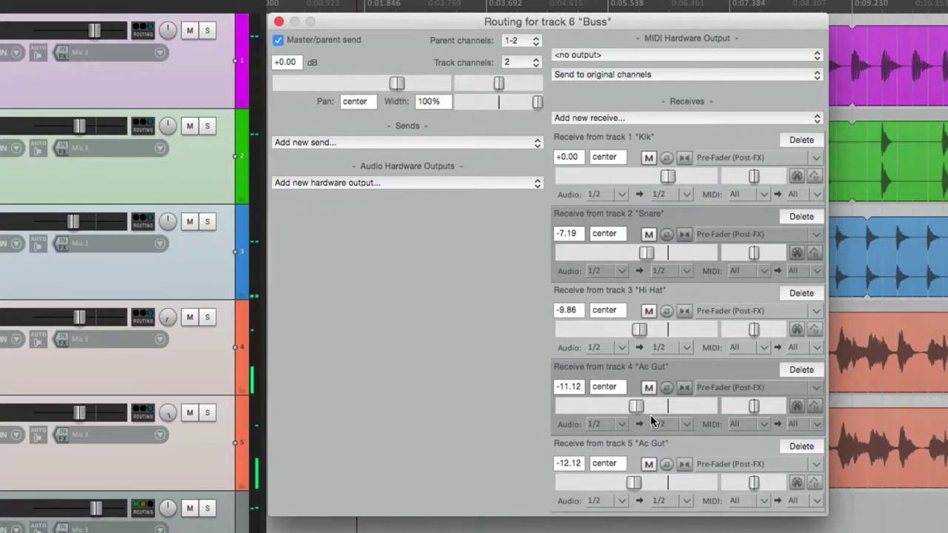
{"action": "left_click_drag", "start_coordinate": [754, 407], "coordinate": [706, 417]}
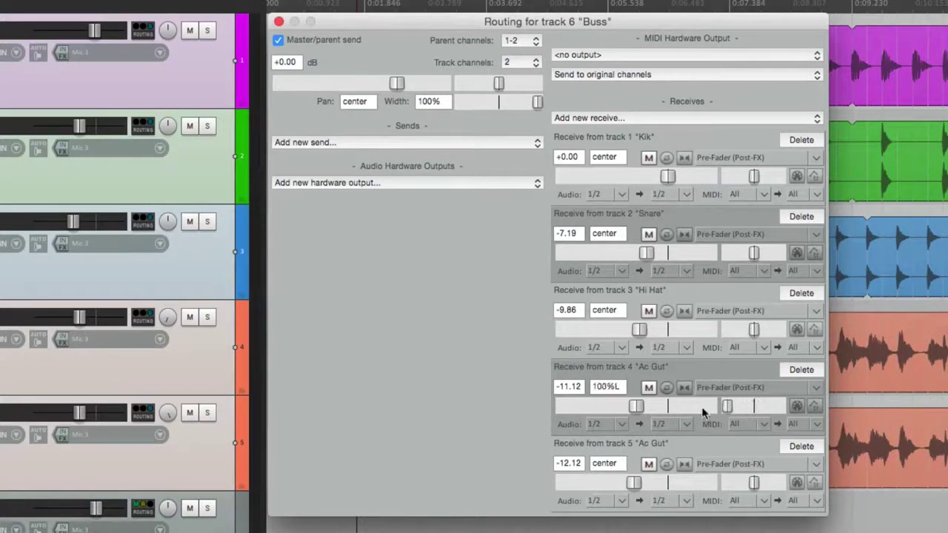
{"action": "left_click_drag", "start_coordinate": [754, 483], "coordinate": [791, 497]}
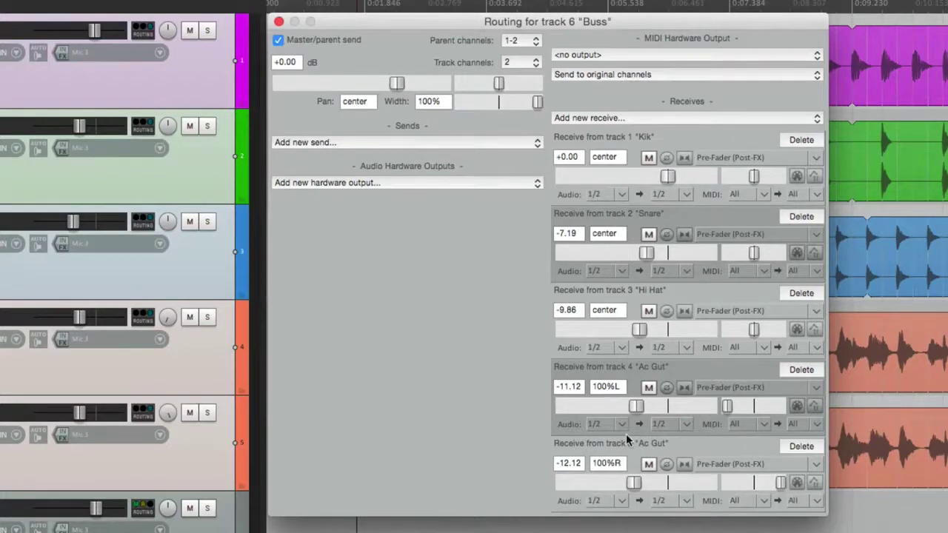
- Set the Buss receives from tracks 4 and 5 to -10.83 and -10.89 dB, and lower the Hi Hat receive to -inf
{"action": "left_click_drag", "start_coordinate": [635, 406], "coordinate": [637, 408]}
{"action": "left_click_drag", "start_coordinate": [639, 485], "coordinate": [642, 483]}
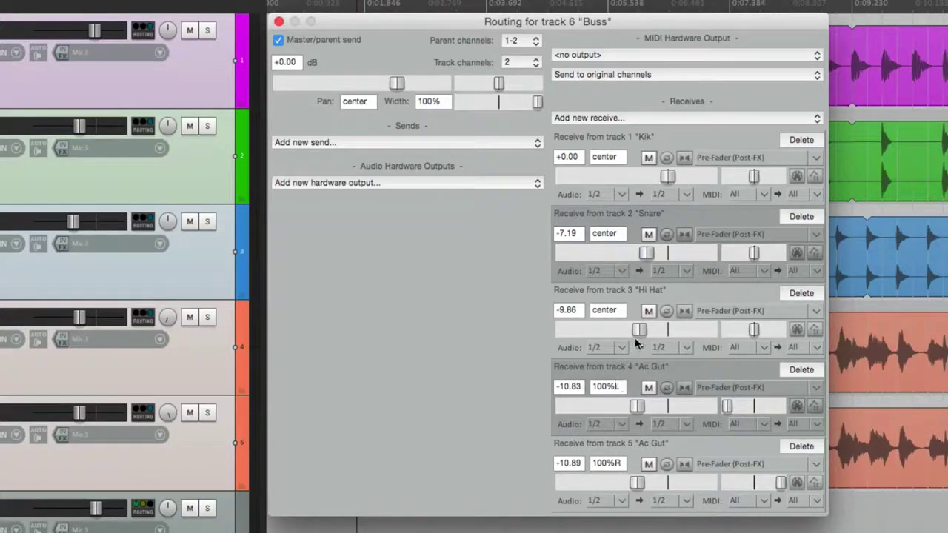
{"action": "left_click_drag", "start_coordinate": [626, 338], "coordinate": [564, 330]}
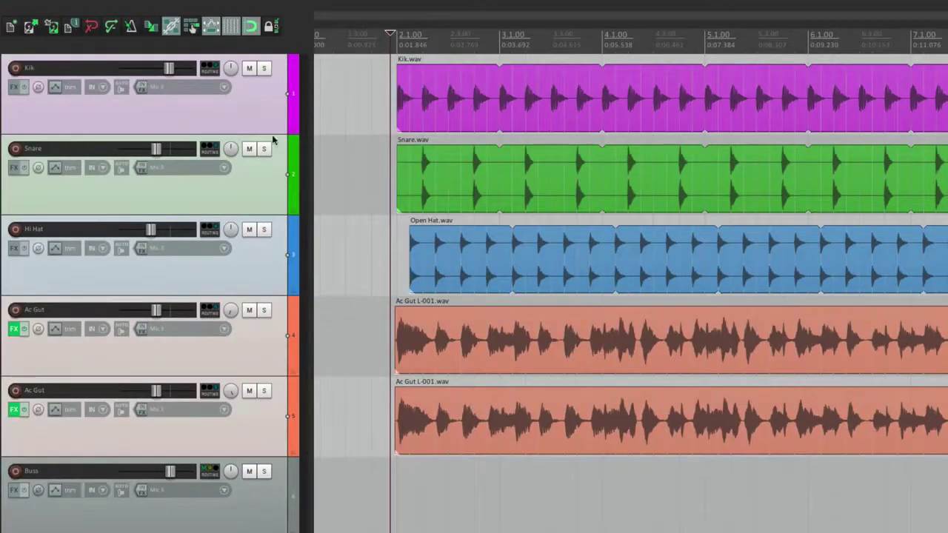
- Select the five source tracks from Kik to the second Ac Gut and turn on their master send
{"action": "left_click", "coordinate": [273, 141], "text": "shift"}
{"action": "left_click", "coordinate": [270, 412], "text": "shift"}
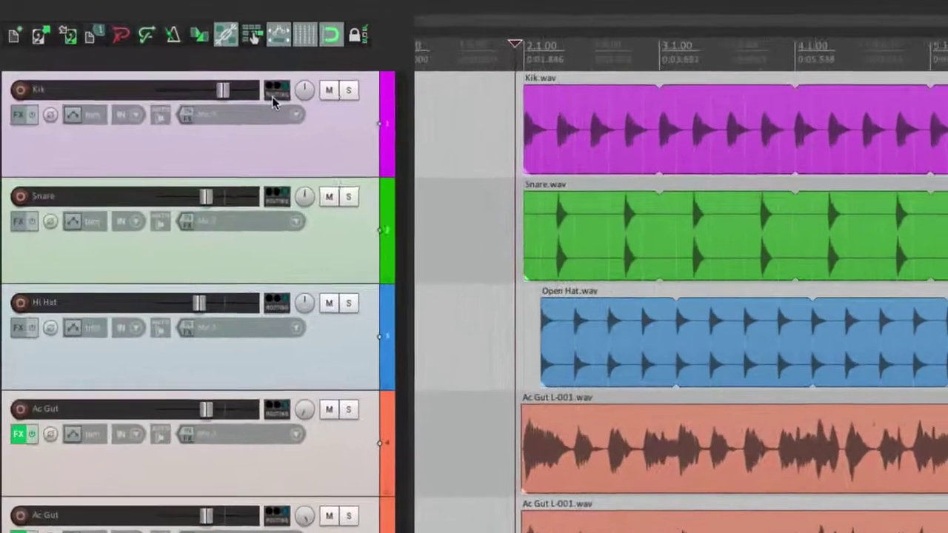
{"action": "left_click", "coordinate": [273, 97]}
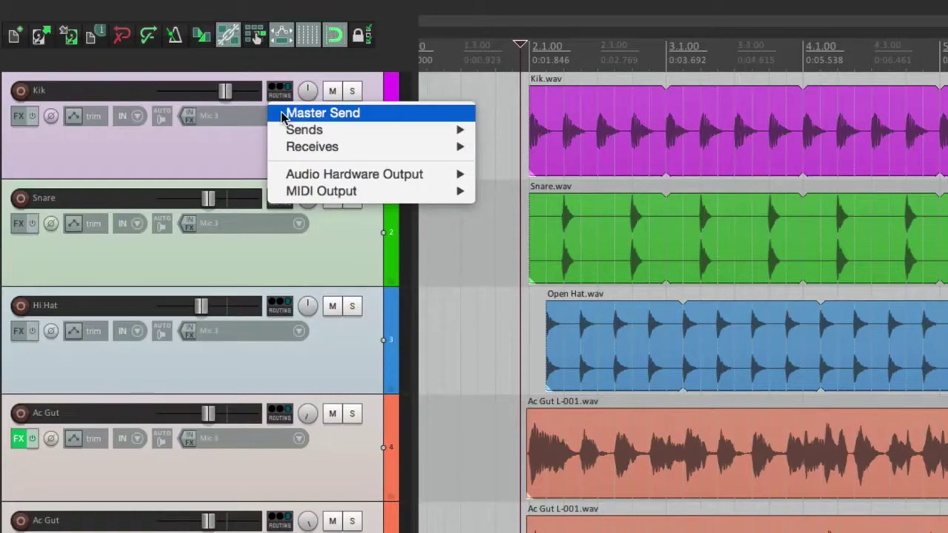
{"action": "left_click", "coordinate": [283, 113]}
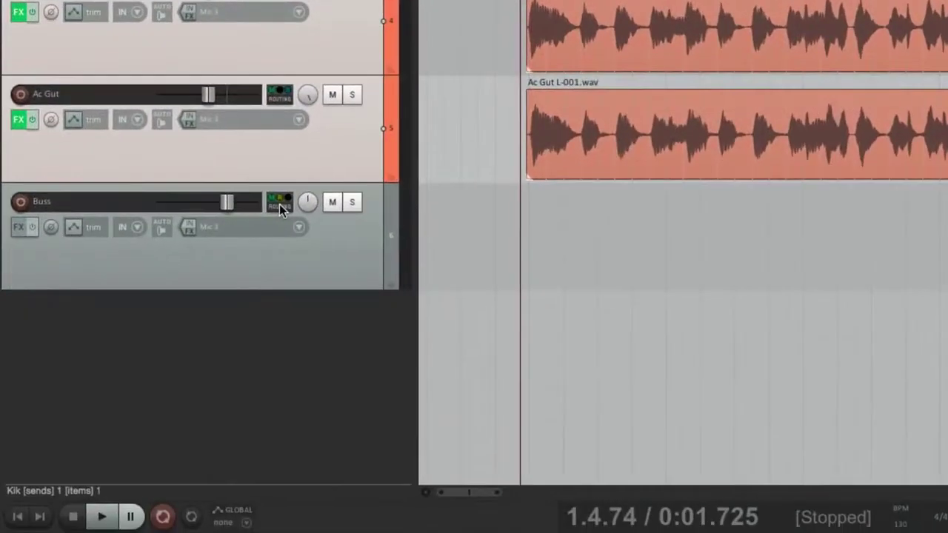
- Turn off the master send of the Buss track
{"action": "mouse_move", "coordinate": [210, 471]}
{"action": "left_click", "coordinate": [279, 206]}
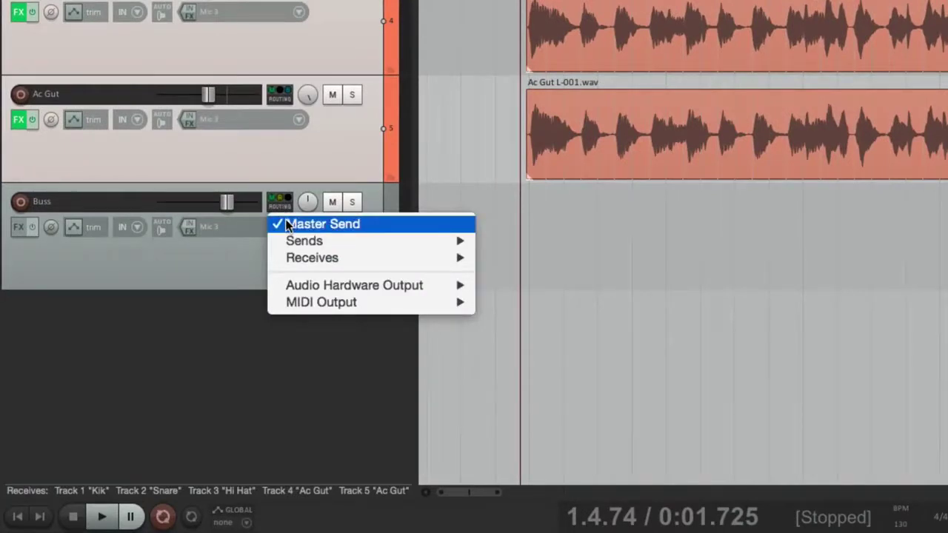
{"action": "left_click", "coordinate": [287, 224]}
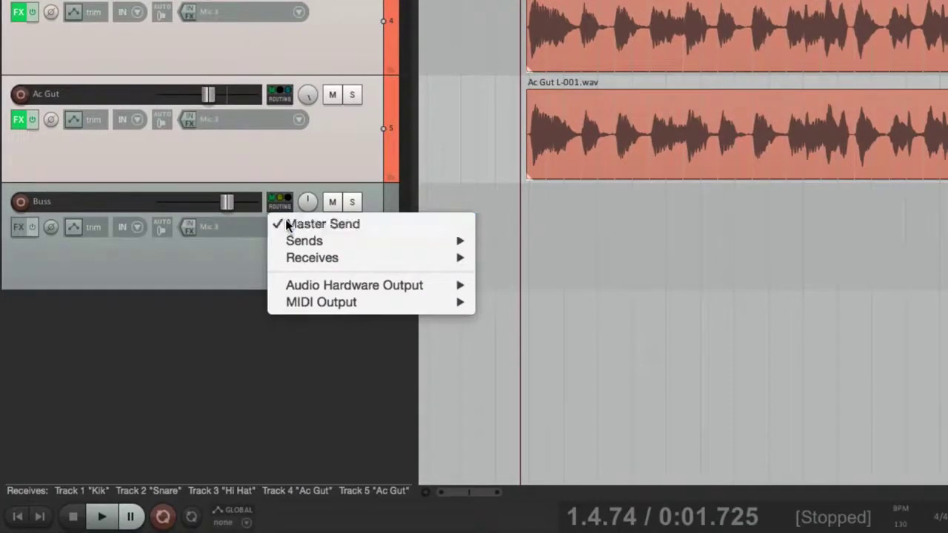
- Add the hardware output 3: Heaphones L / Headphones R to the Buss track and close its routing window
{"action": "left_click", "coordinate": [279, 205]}
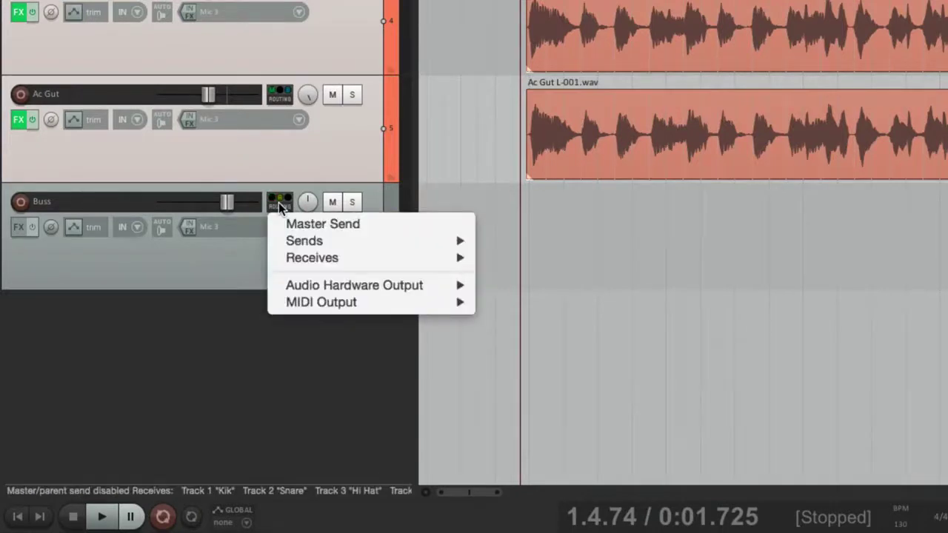
{"action": "mouse_move", "coordinate": [279, 290]}
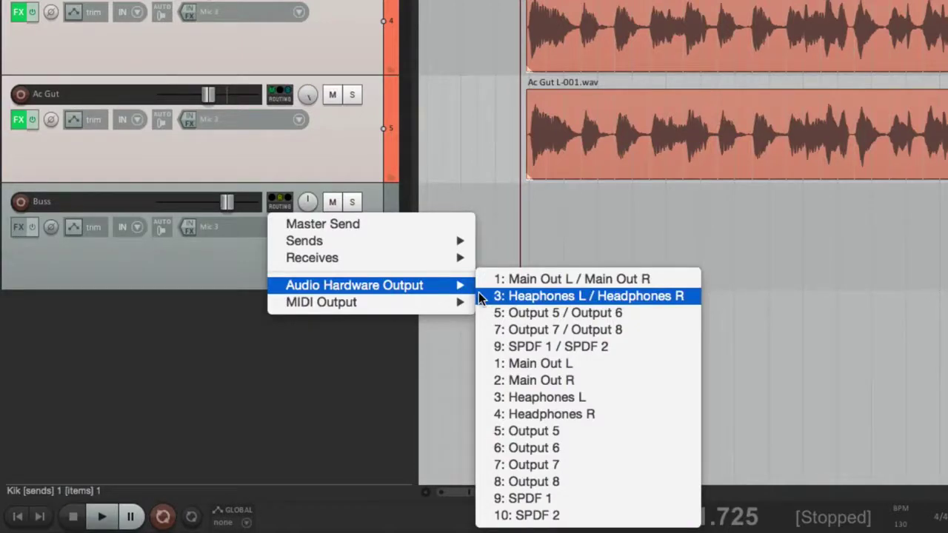
{"action": "left_click", "coordinate": [316, 384]}
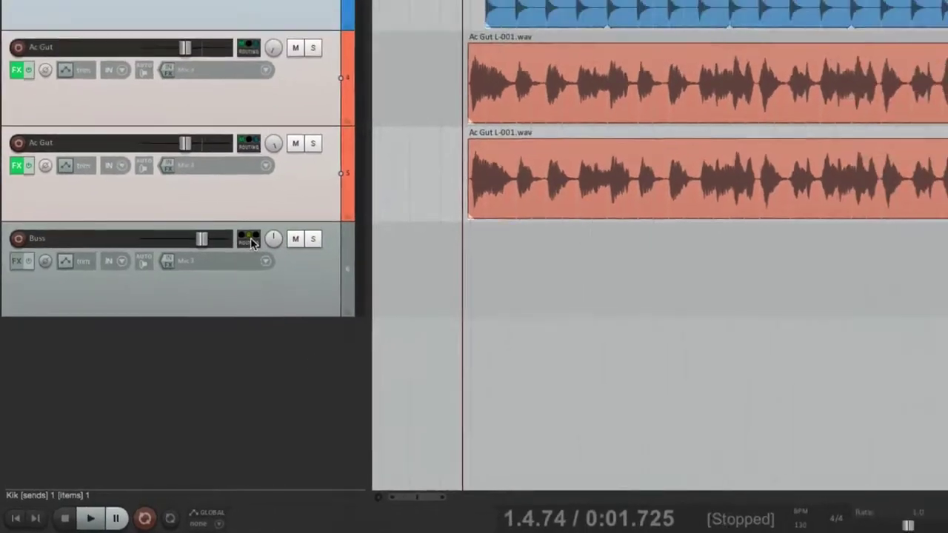
{"action": "left_click", "coordinate": [280, 204]}
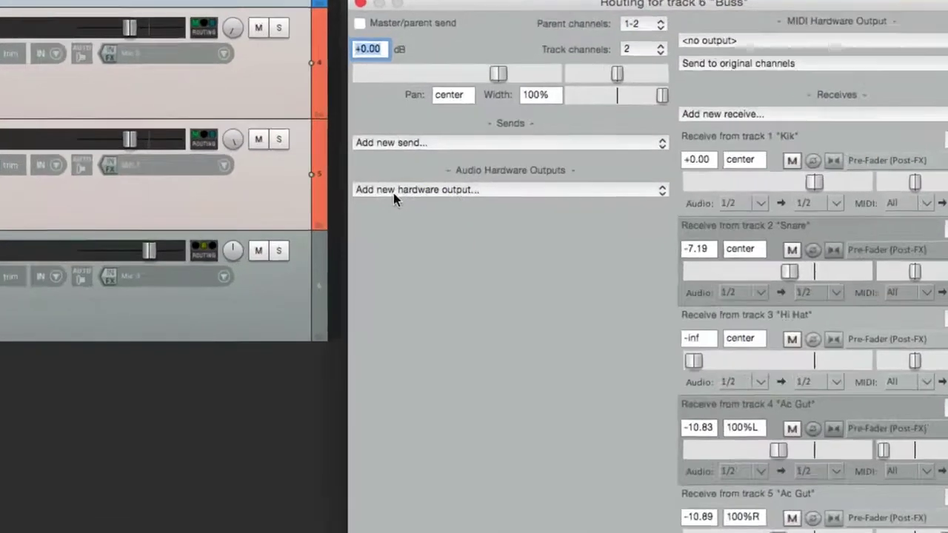
{"action": "left_click", "coordinate": [411, 189]}
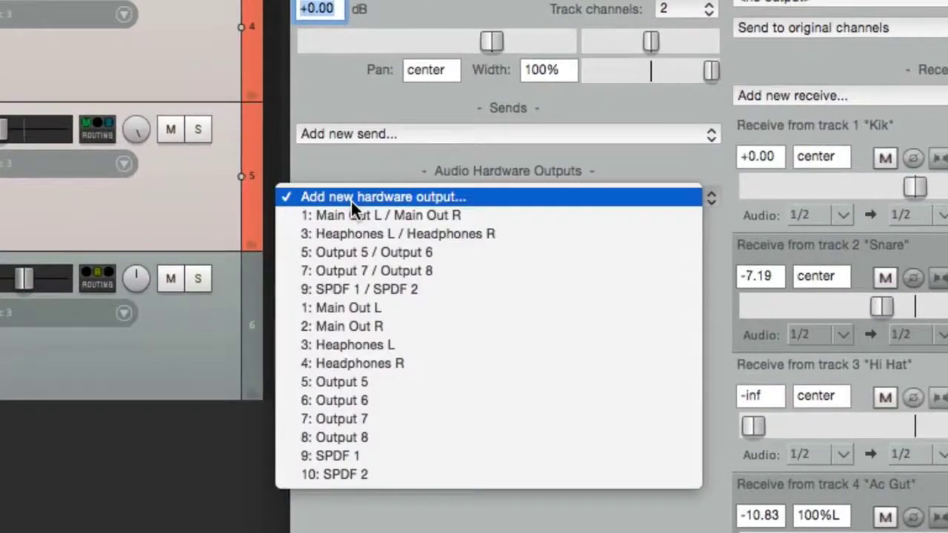
{"action": "left_click", "coordinate": [528, 234]}
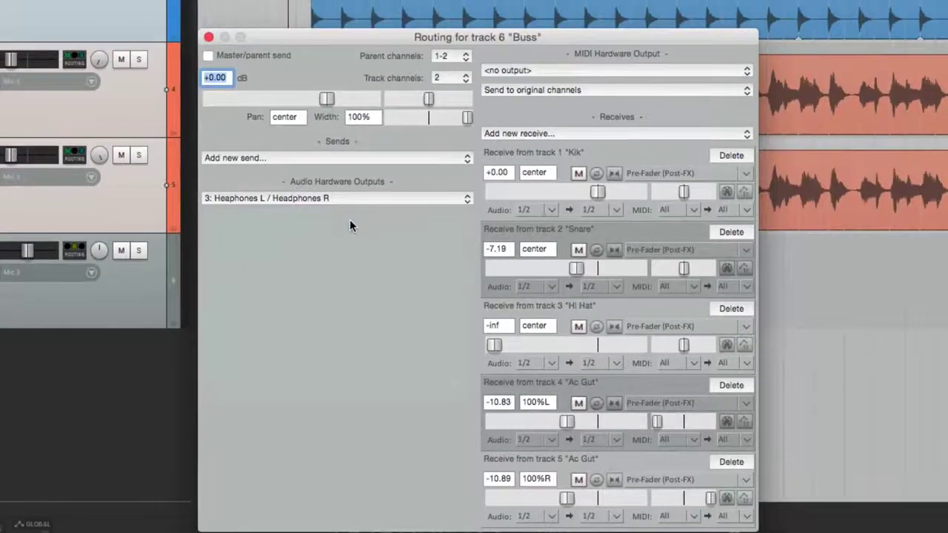
{"action": "key", "text": "Escape"}
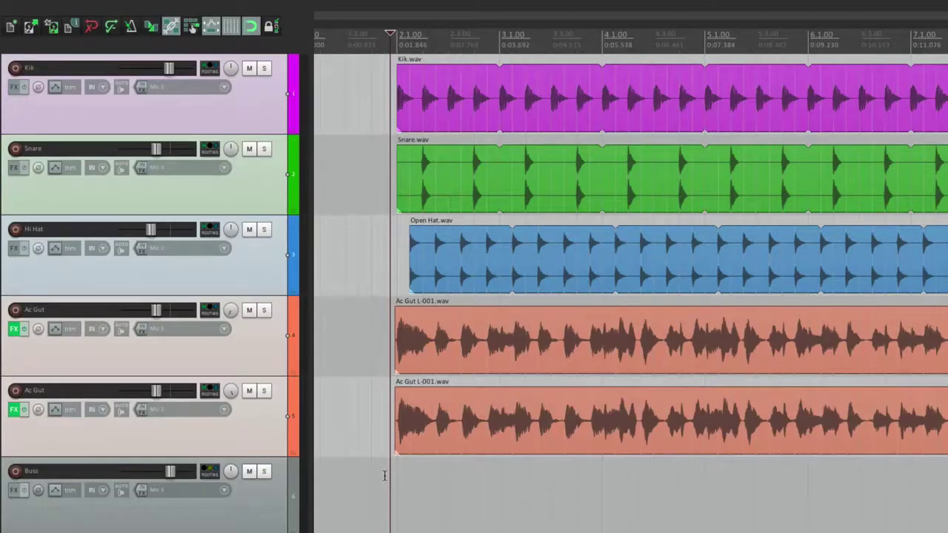
- Place the edit cursor just before the clips and play a short passage to check the headphone routing
{"action": "left_click", "coordinate": [383, 488]}
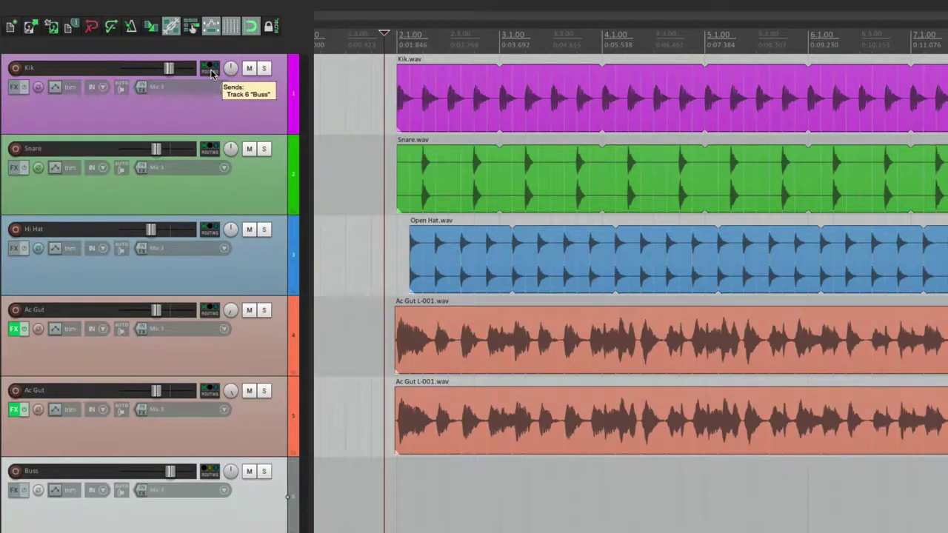
{"action": "key", "text": "space"}
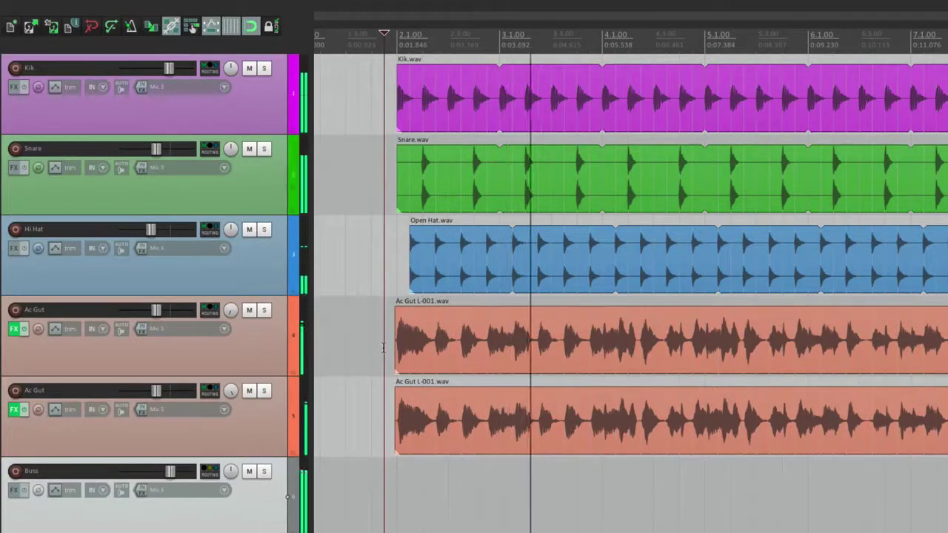
{"action": "key", "text": "space"}
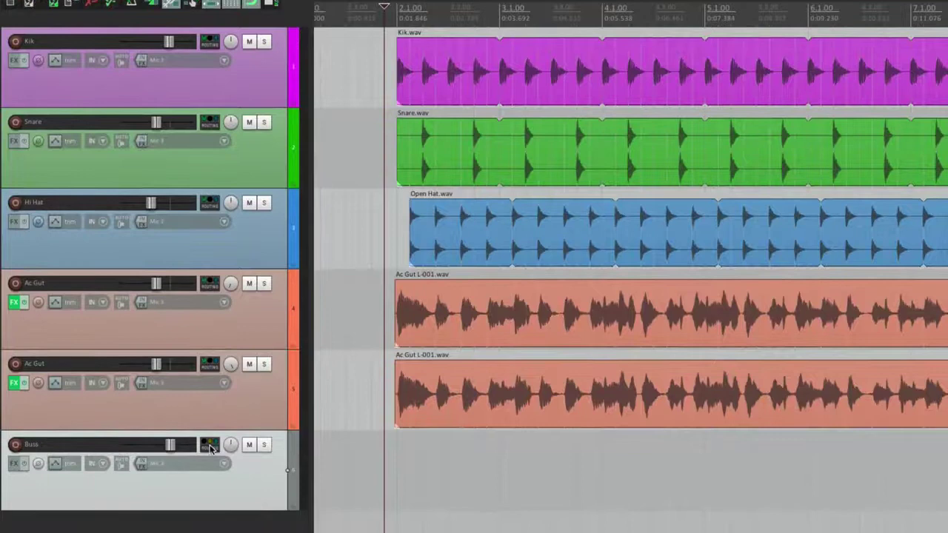
- Turn the master send on for the Buss track and off for the five source tracks, and check it with a short playback
{"action": "left_click", "coordinate": [210, 472]}
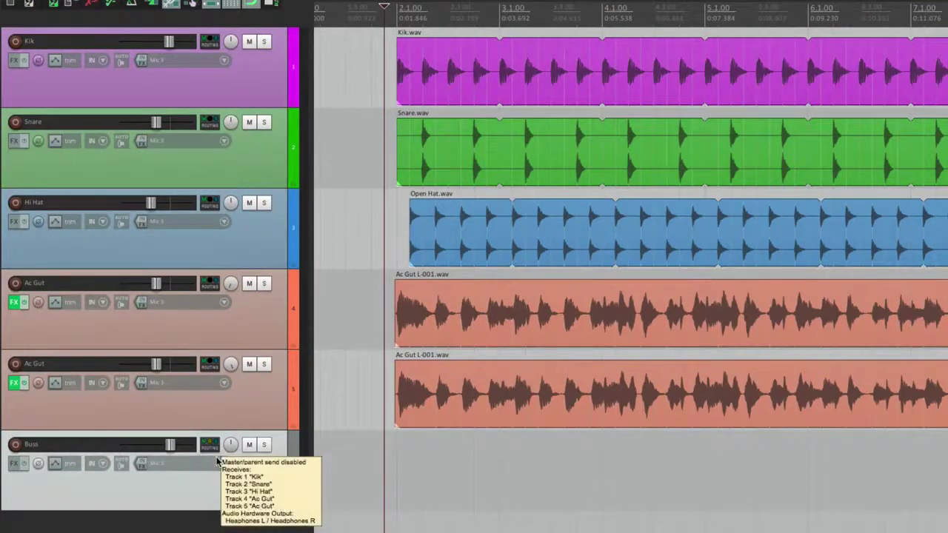
{"action": "left_click", "coordinate": [263, 404]}
{"action": "left_click", "coordinate": [248, 73], "text": "shift"}
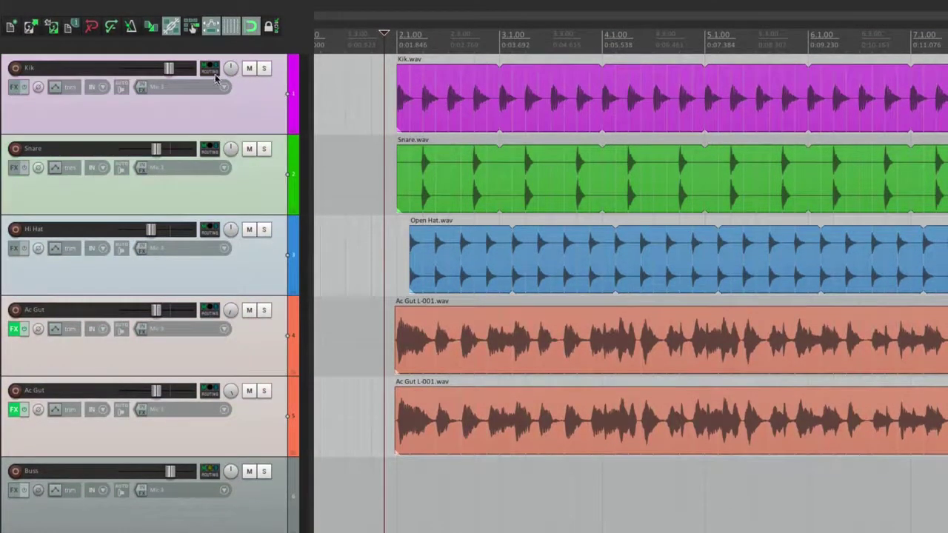
{"action": "left_click", "coordinate": [208, 72]}
{"action": "left_click", "coordinate": [231, 85]}
{"action": "key", "text": "space"}
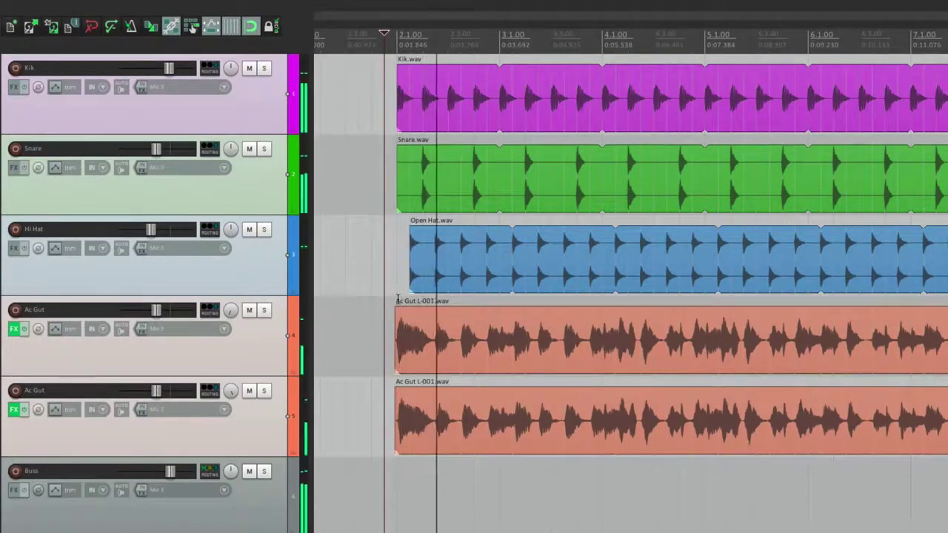
{"action": "key", "text": "space"}
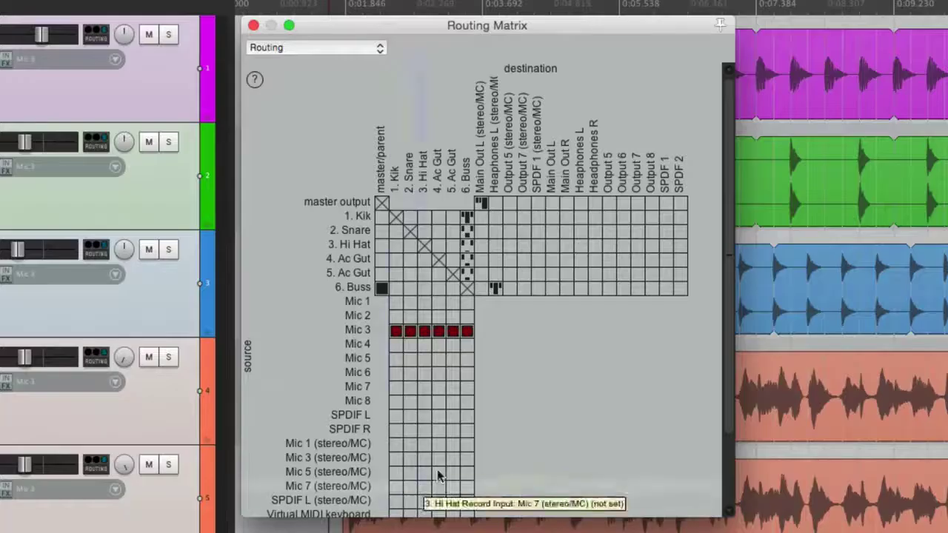
- In the Routing Matrix, remove the sends from Kik, Snare, Hi Hat and both Ac Gut tracks to 6. Buss
{"action": "left_click", "coordinate": [468, 221], "text": "alt"}
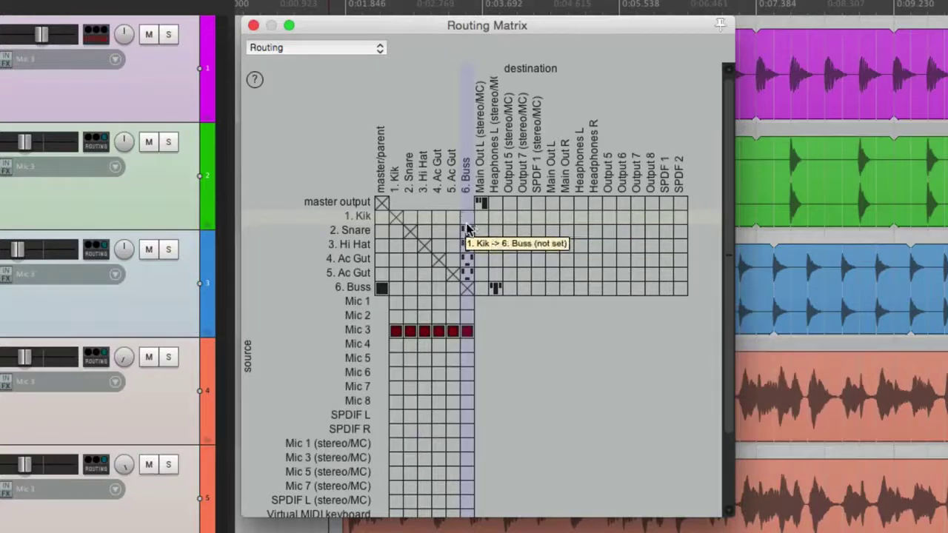
{"action": "left_click", "coordinate": [468, 230], "text": "alt"}
{"action": "left_click", "coordinate": [468, 243], "text": "alt"}
{"action": "left_click", "coordinate": [467, 258], "text": "alt"}
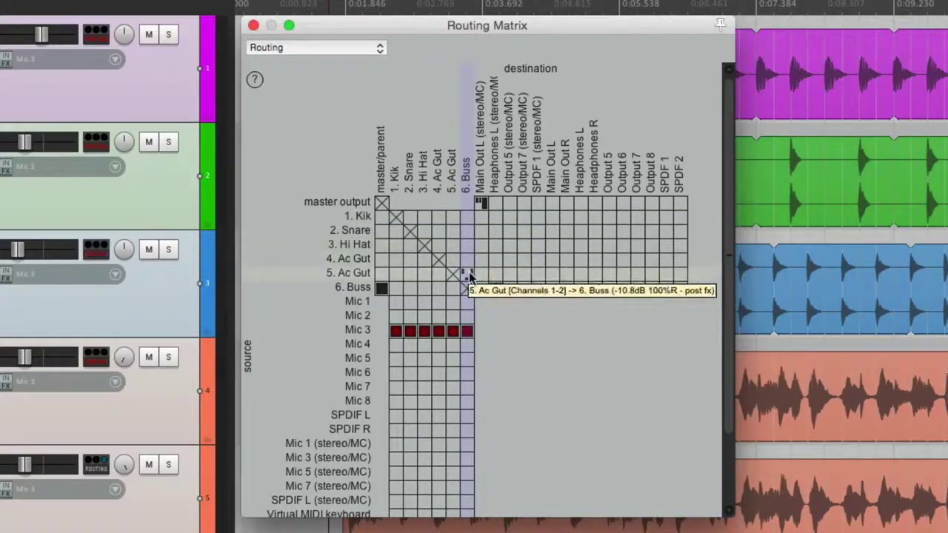
{"action": "left_click", "coordinate": [468, 273], "text": "alt"}
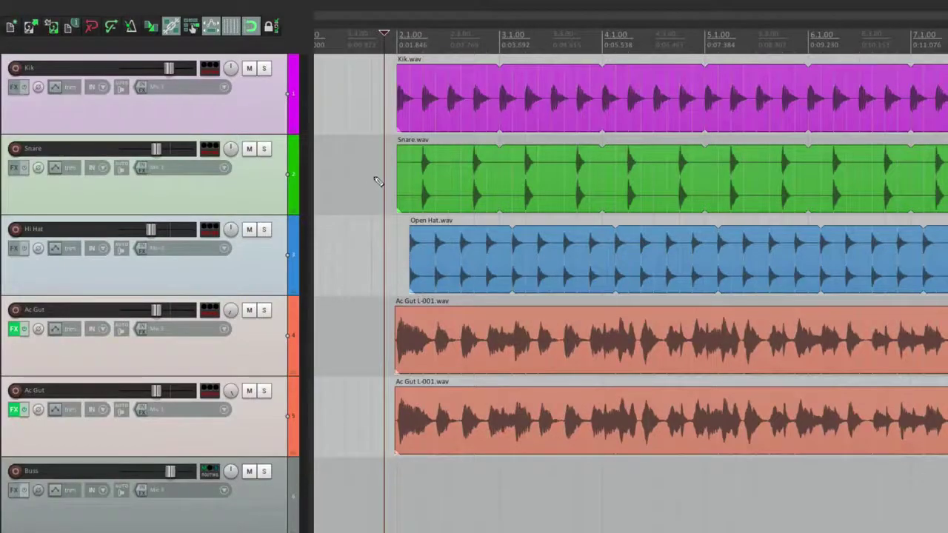
- In the Track/Send Defaults preferences, set the send/hardware output default mode to Post-Fader (Post-Pan) and the send default gain to 0 dB
{"action": "key", "text": "super+comma"}
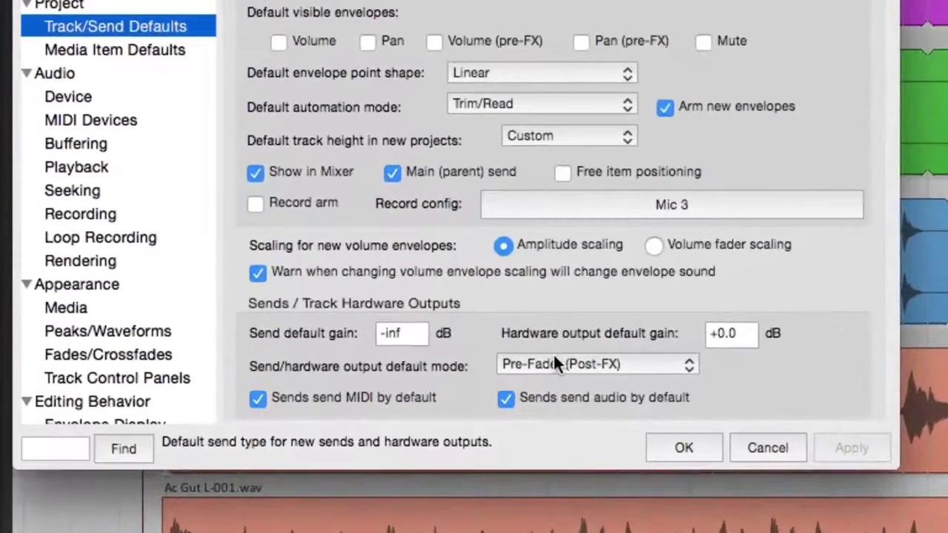
{"action": "left_click", "coordinate": [568, 398]}
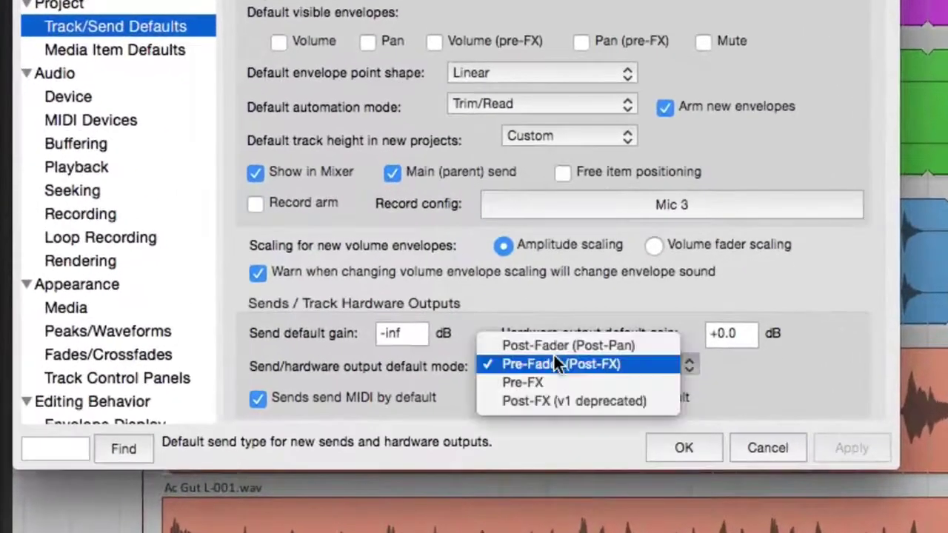
{"action": "left_click", "coordinate": [565, 346]}
{"action": "left_click", "coordinate": [415, 333]}
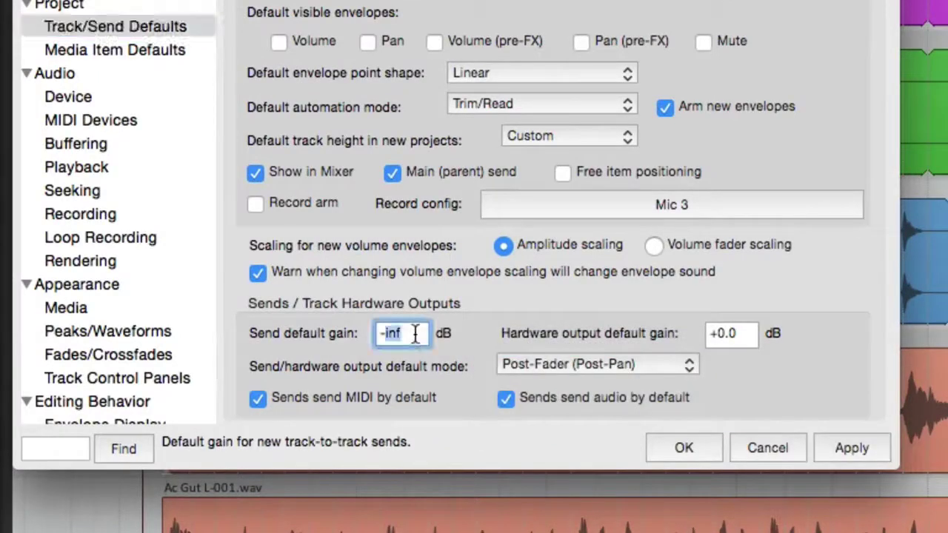
{"action": "type", "text": "0"}
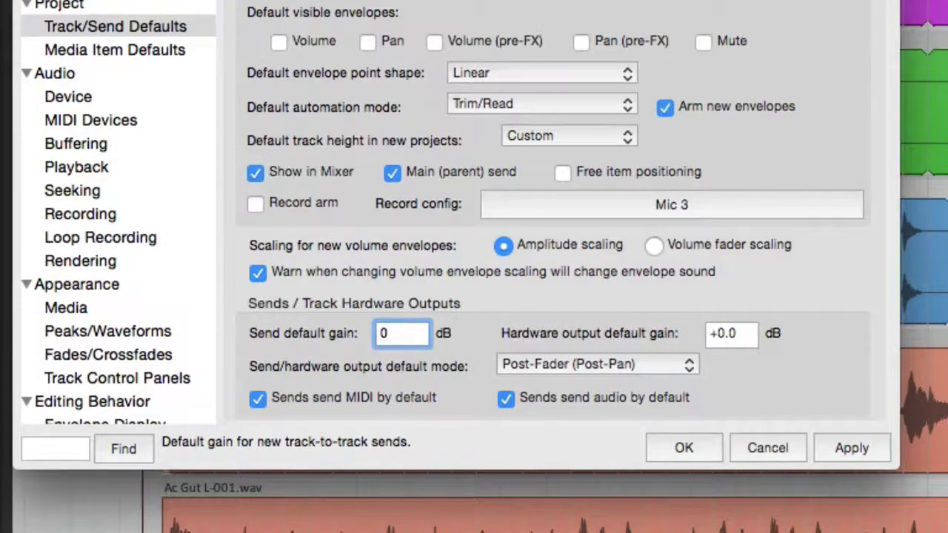
{"action": "key", "text": "Return"}
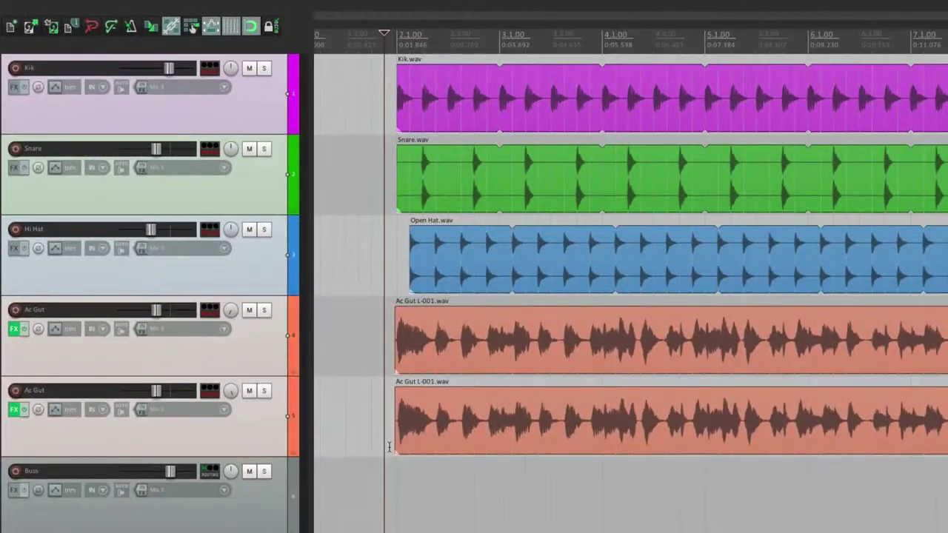
- Create a send from the Kik track to the Buss track, playing a short passage before and after to compare
{"action": "key", "text": "space"}
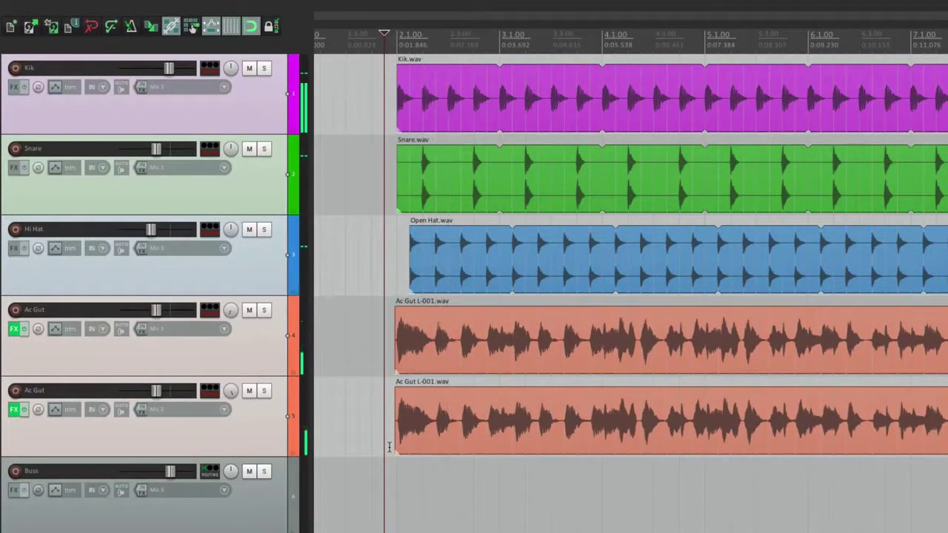
{"action": "key", "text": "space"}
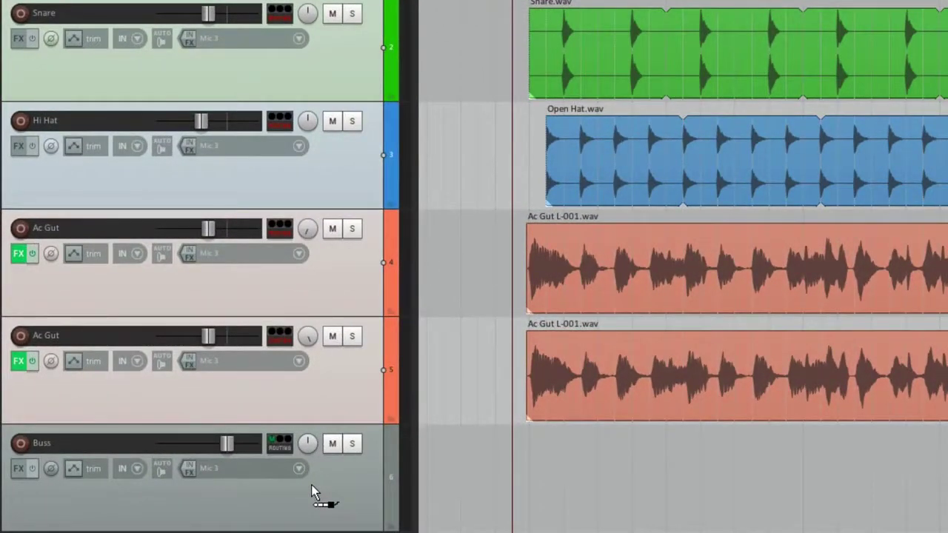
{"action": "left_click_drag", "start_coordinate": [312, 487], "coordinate": [315, 490]}
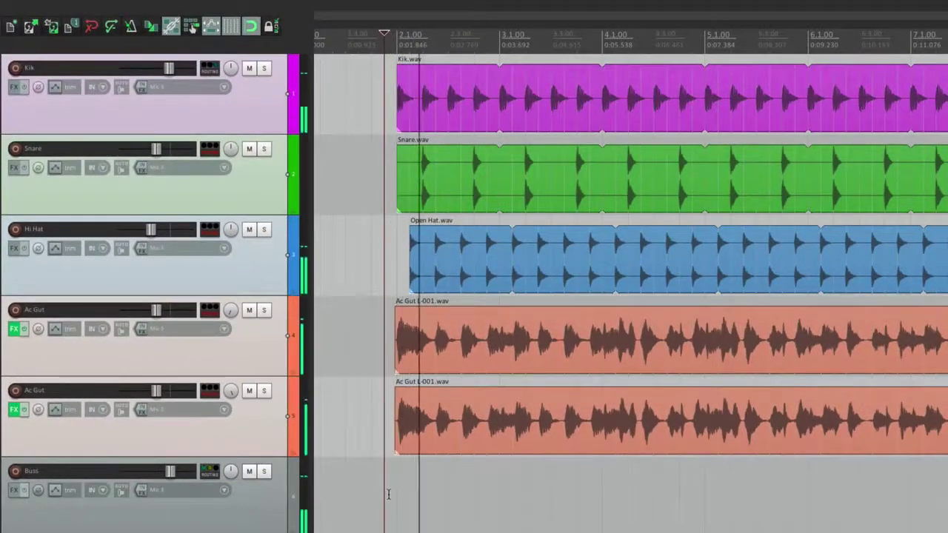
{"action": "key", "text": "space"}
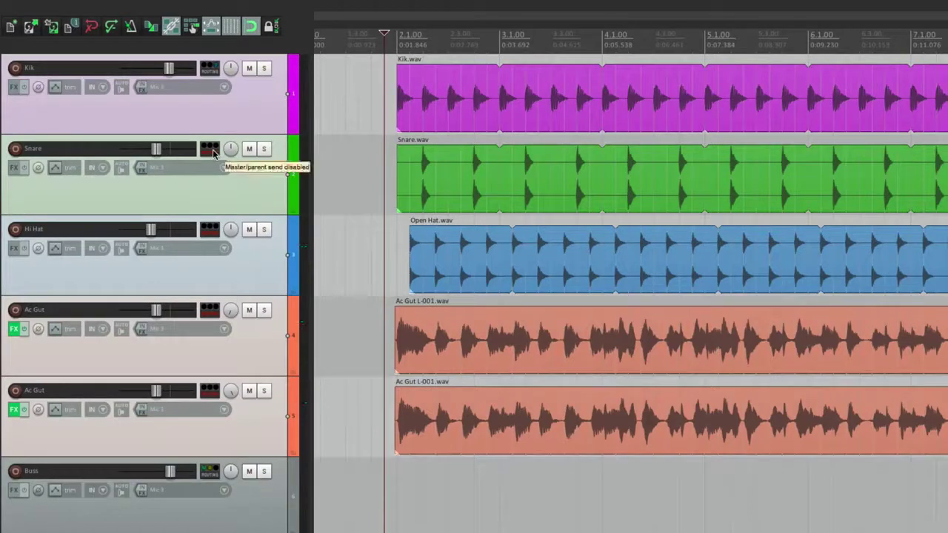
- Create sends from the Snare and Hi Hat tracks to the Buss track, keeping the default send settings
{"action": "left_click_drag", "start_coordinate": [214, 151], "coordinate": [226, 501]}
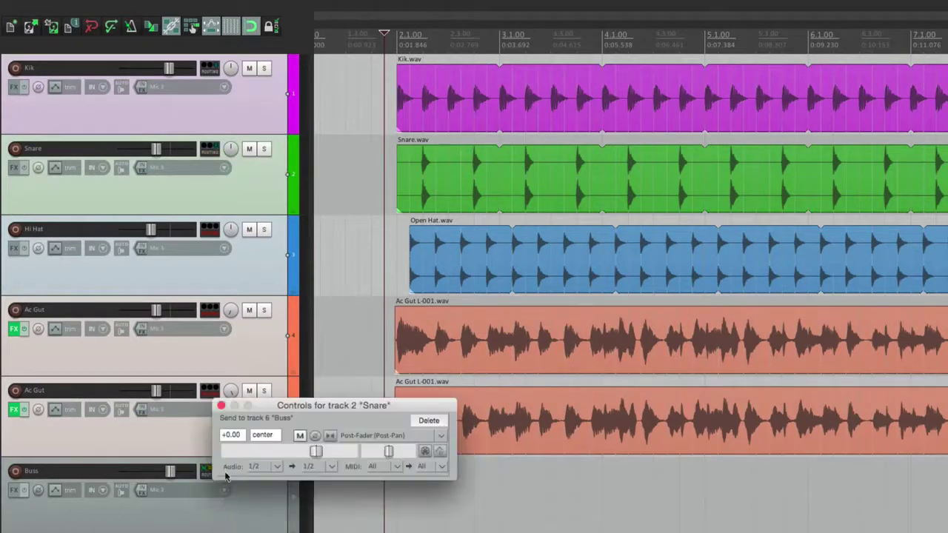
{"action": "left_click", "coordinate": [221, 405]}
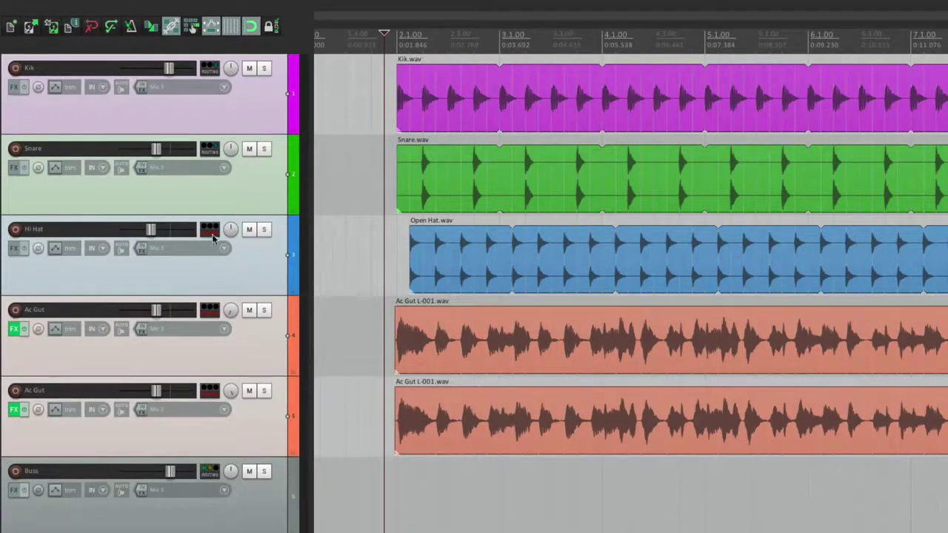
{"action": "left_click_drag", "start_coordinate": [212, 231], "coordinate": [267, 511]}
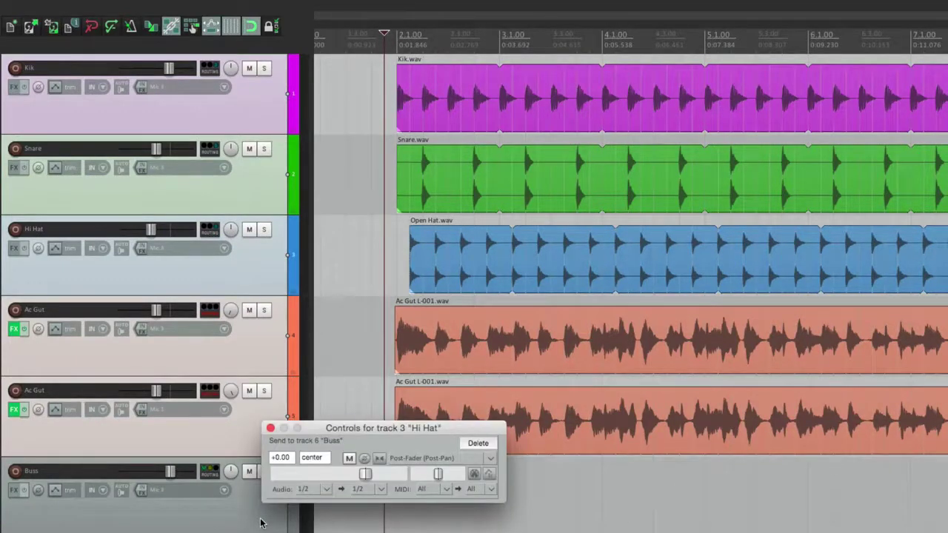
{"action": "left_click", "coordinate": [270, 428]}
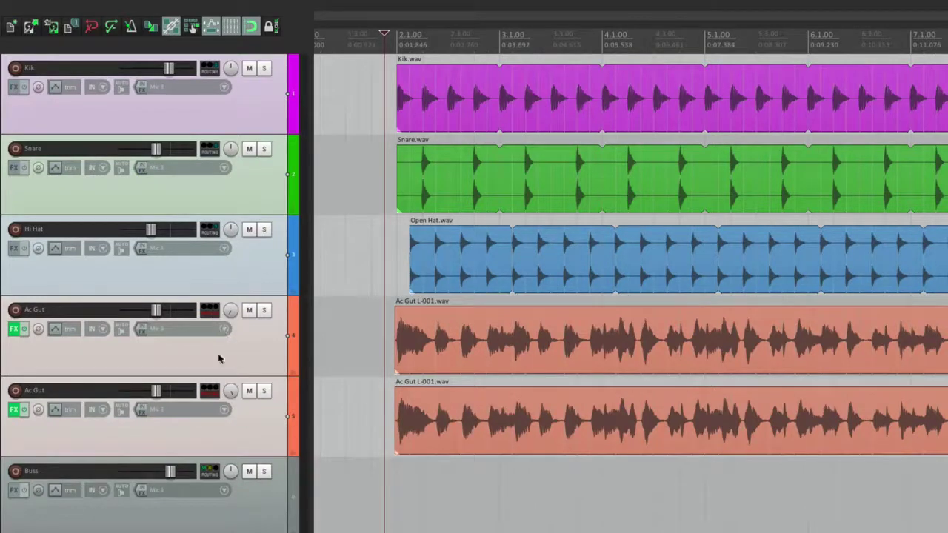
- Create default sends from both Ac Gut tracks to the Buss track and check the routing with a short playback
{"action": "left_click_drag", "start_coordinate": [219, 360], "coordinate": [249, 491]}
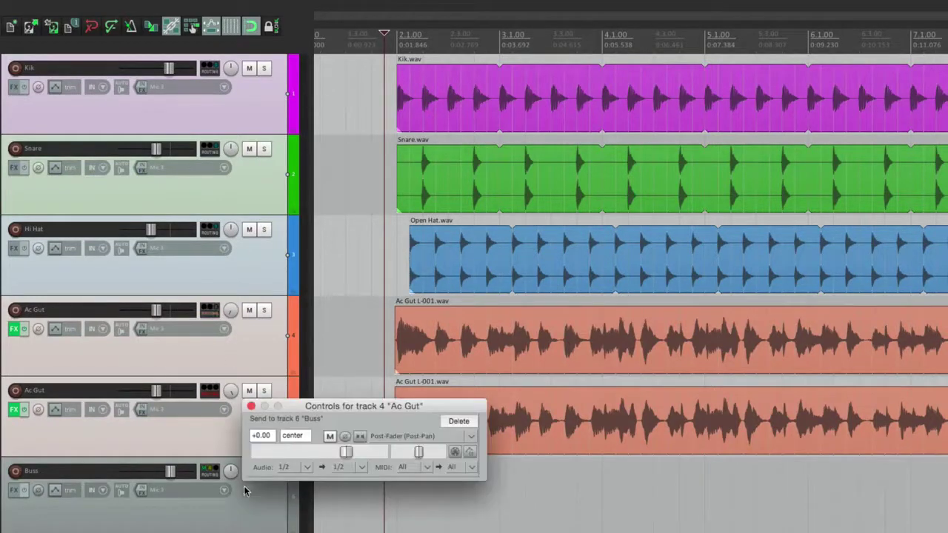
{"action": "left_click", "coordinate": [252, 408]}
{"action": "left_click_drag", "start_coordinate": [210, 391], "coordinate": [250, 508]}
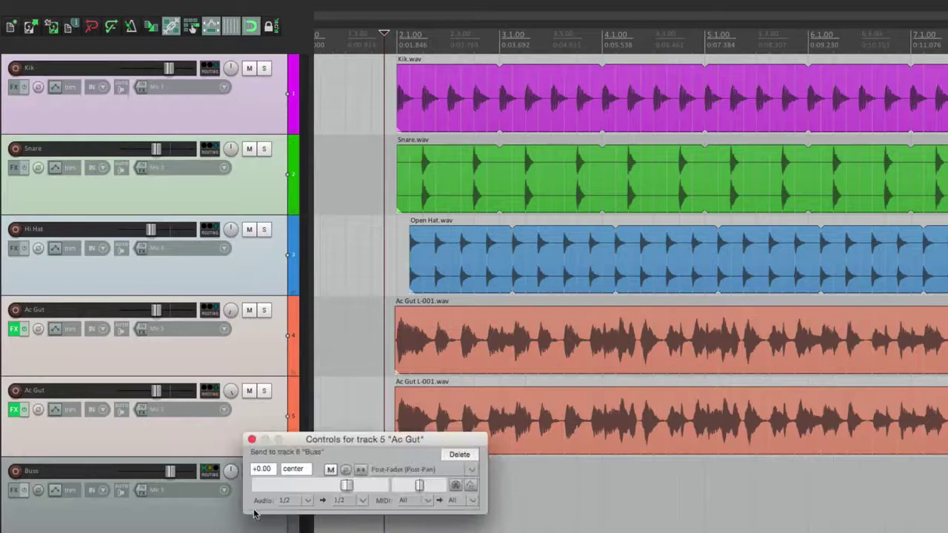
{"action": "left_click", "coordinate": [252, 440]}
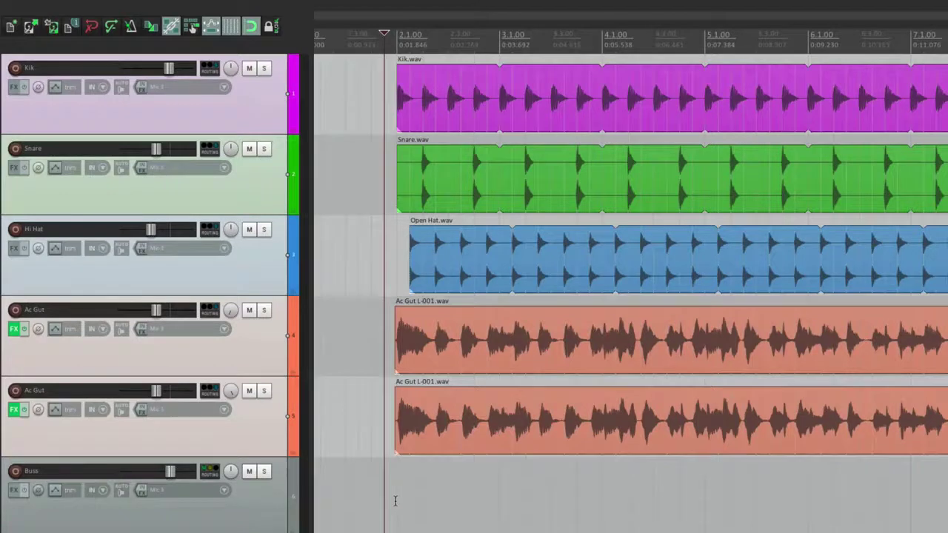
{"action": "key", "text": "space"}
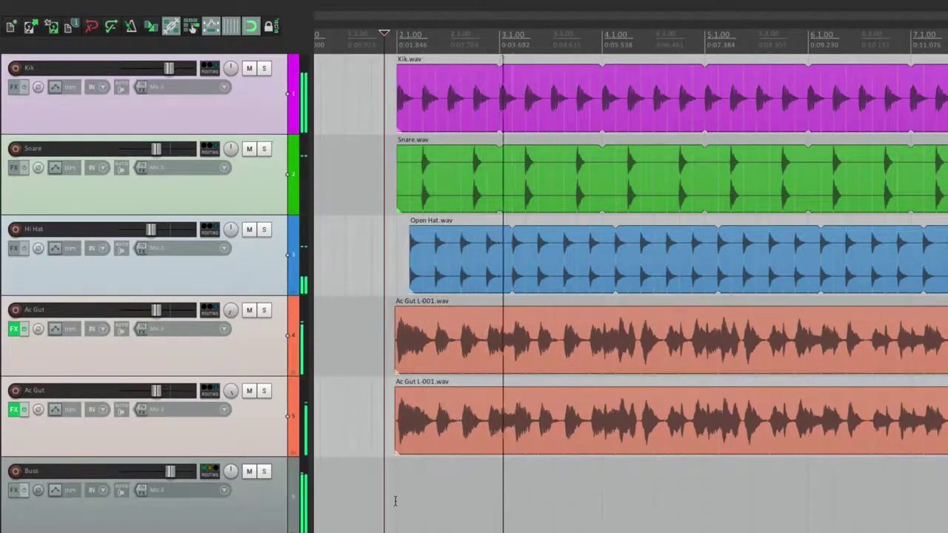
{"action": "key", "text": "space"}
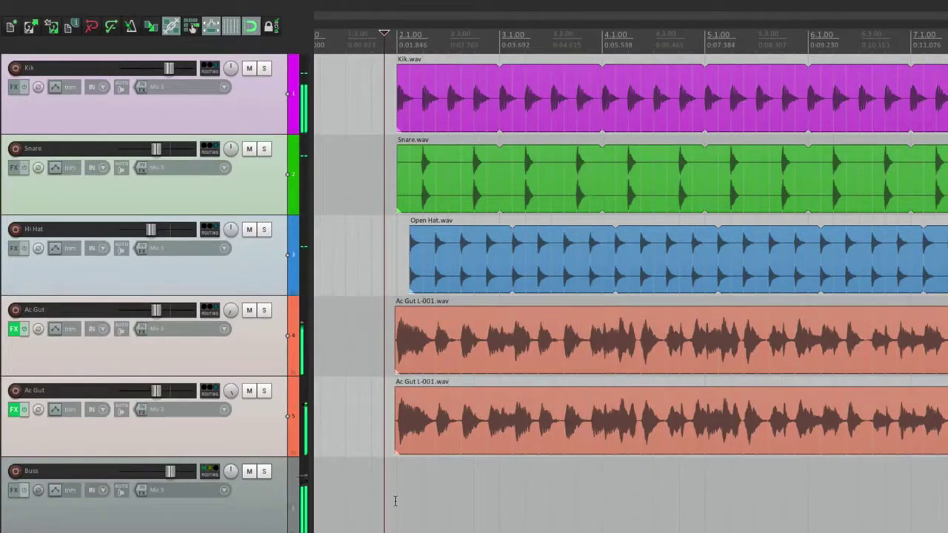